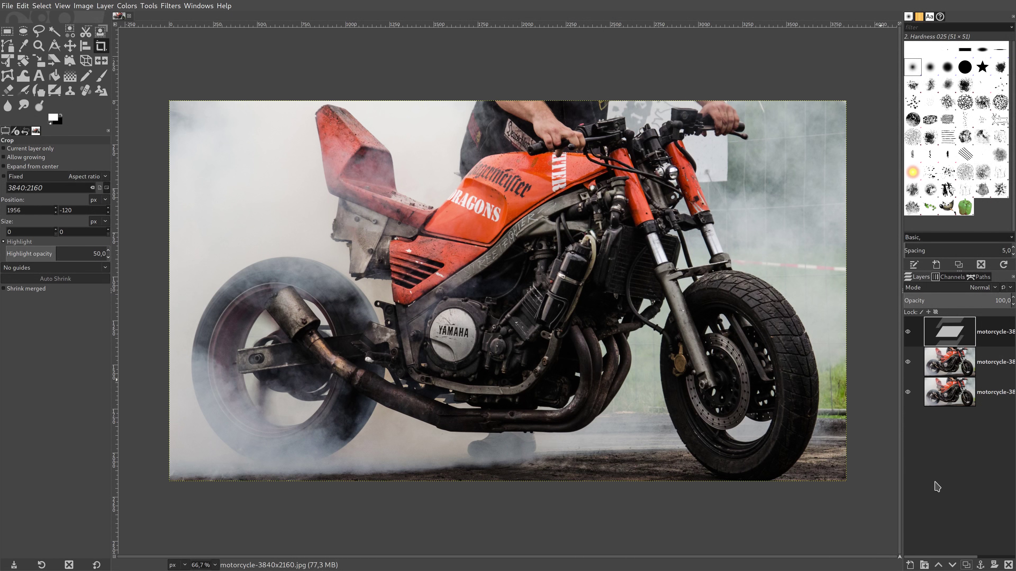
Step: Hide the bottom original motorcycle layer so only the two copies above remain visible
click(908, 392)
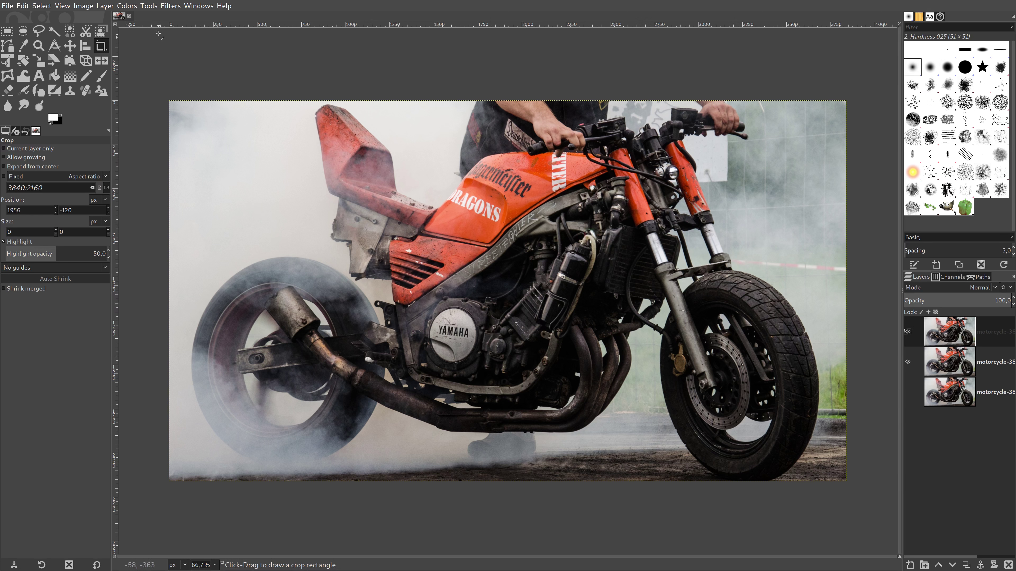
Step: Sharpen the top copy with Unsharp Mask at radius 3, amount 0.5, threshold 0
click(171, 6)
mouse_move(180, 64)
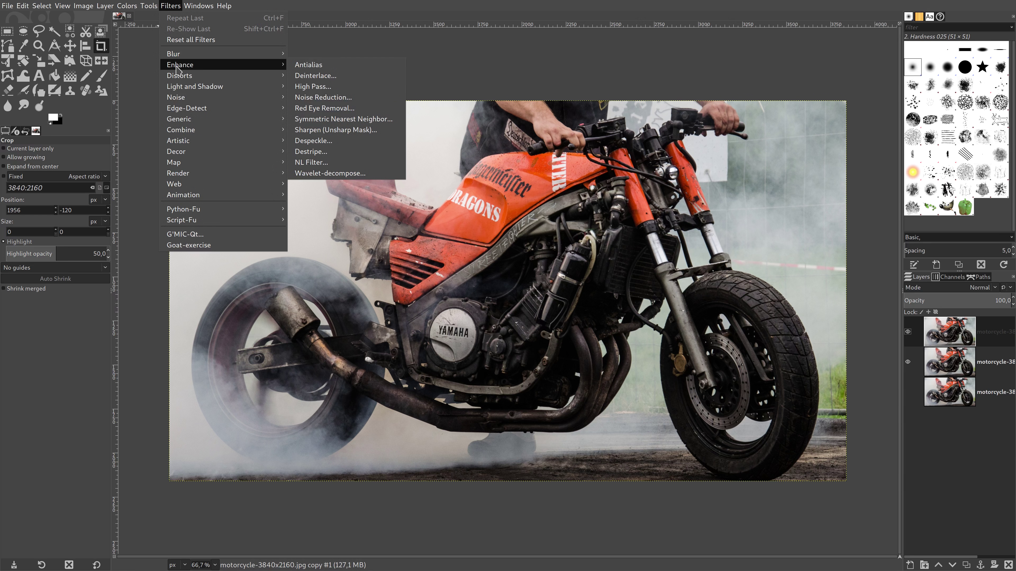
click(328, 131)
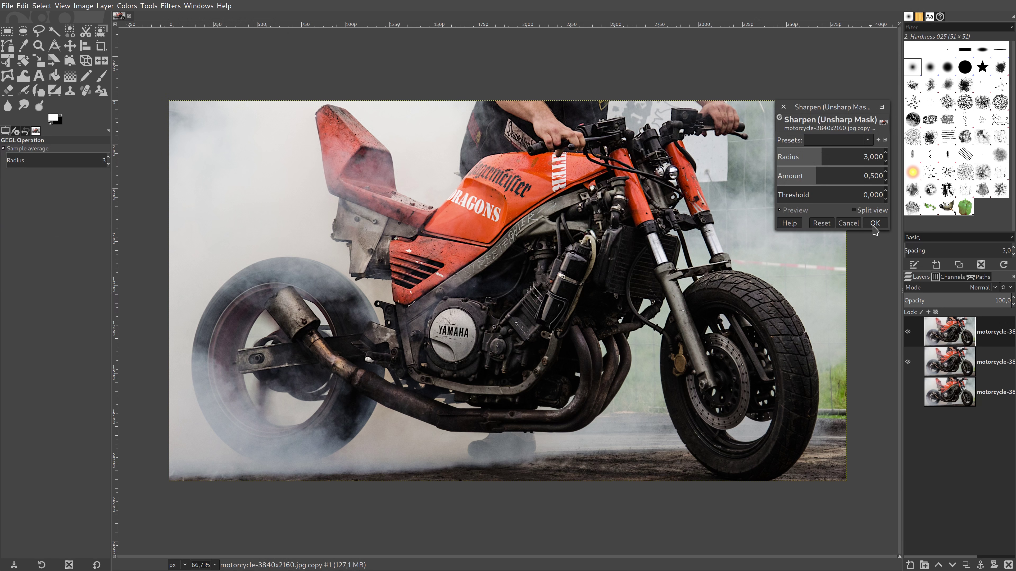
click(874, 224)
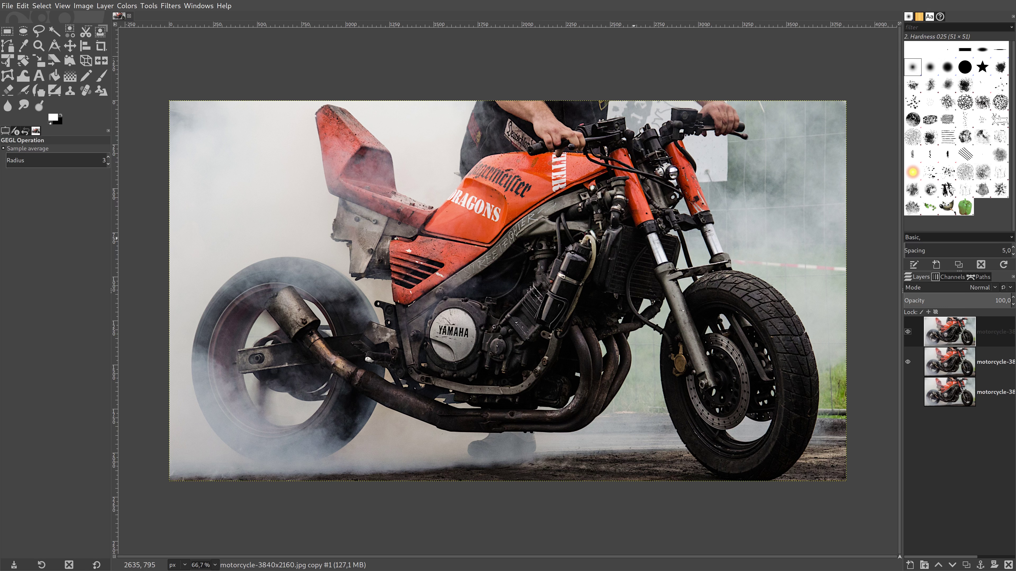
click(170, 6)
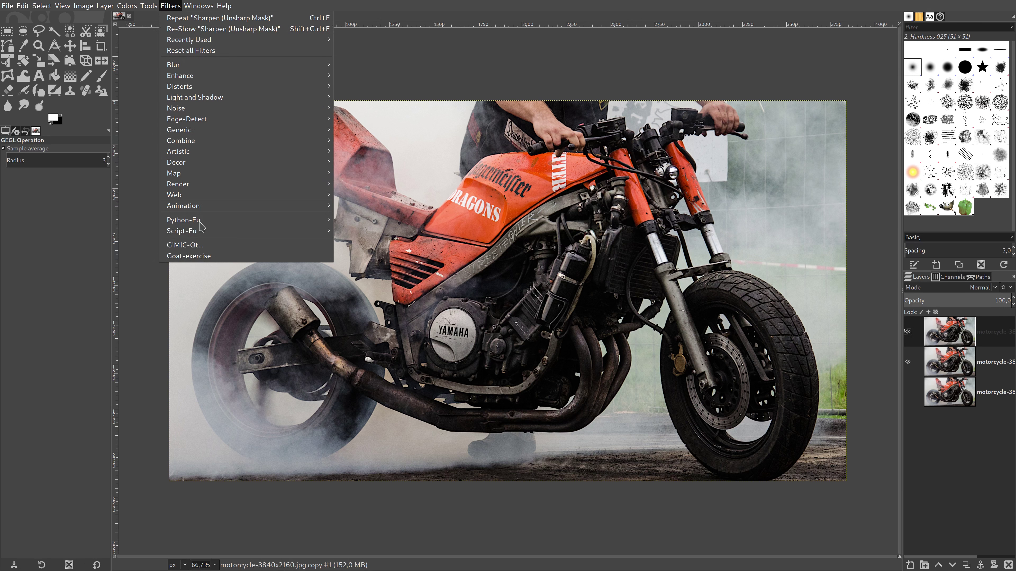
Step: Apply G'MIC Sharpen [gradient], then Sharpen [tones] at amount 1.00, centre 128
key(Escape)
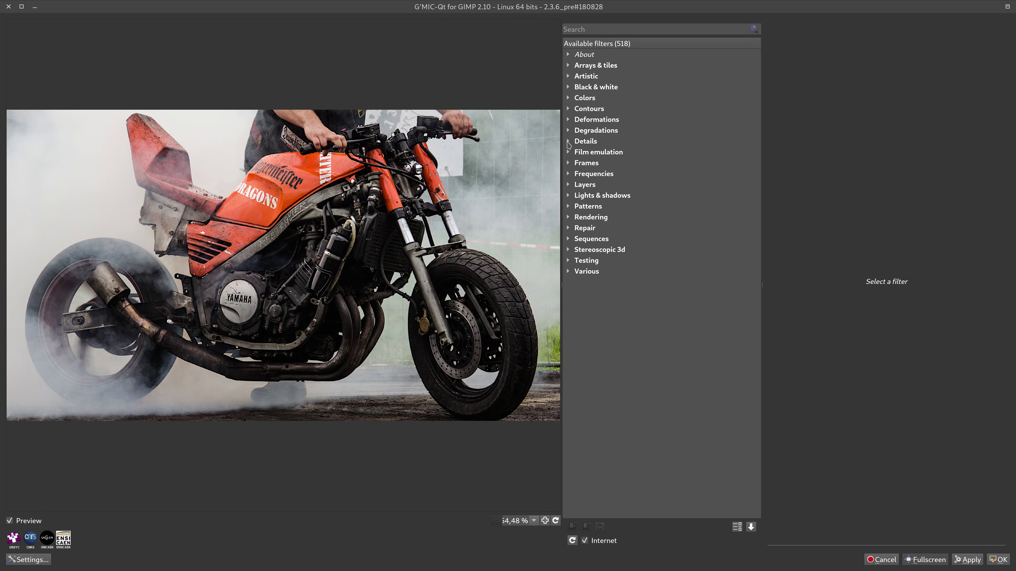
click(571, 145)
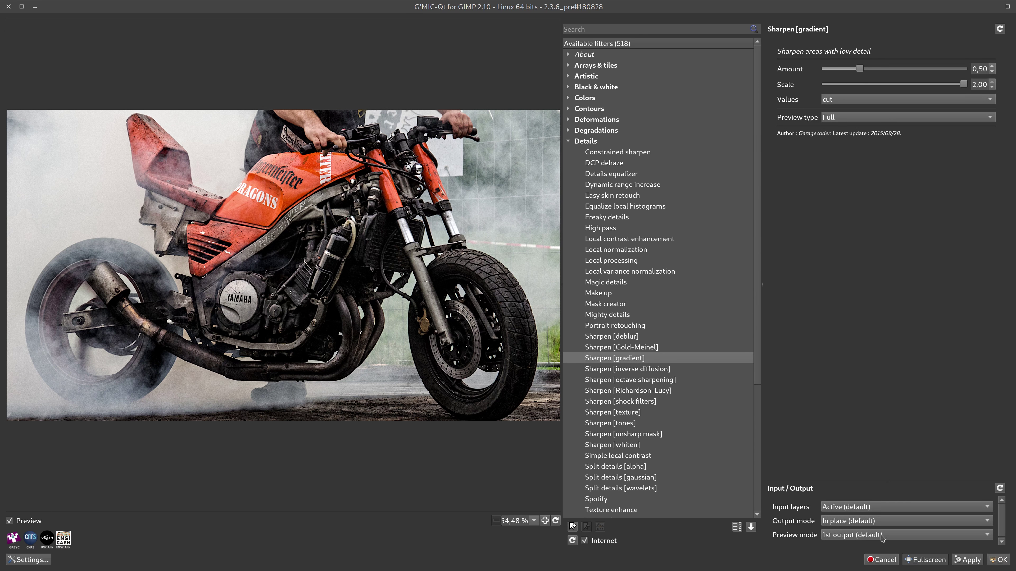
key(Return)
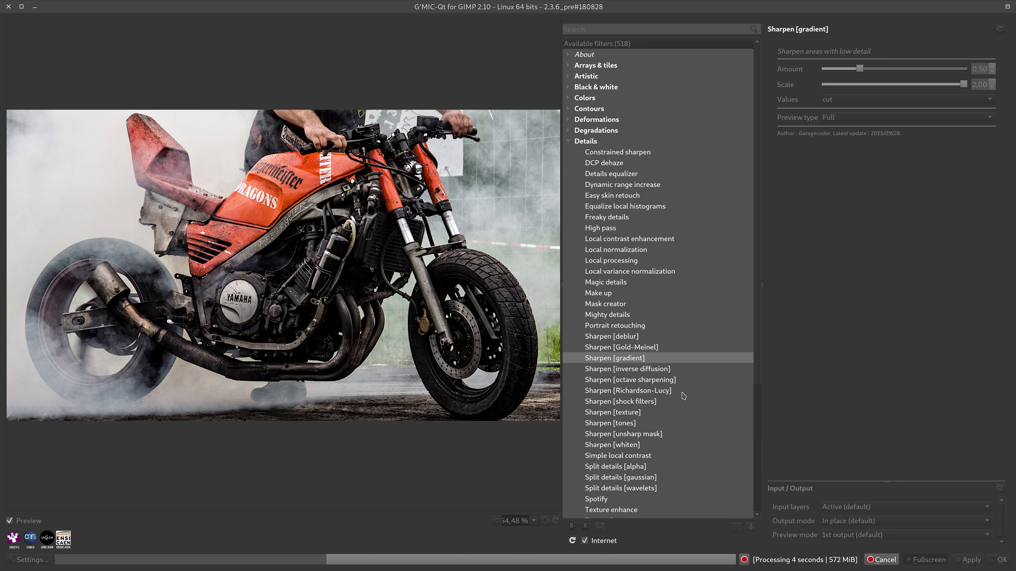
click(638, 423)
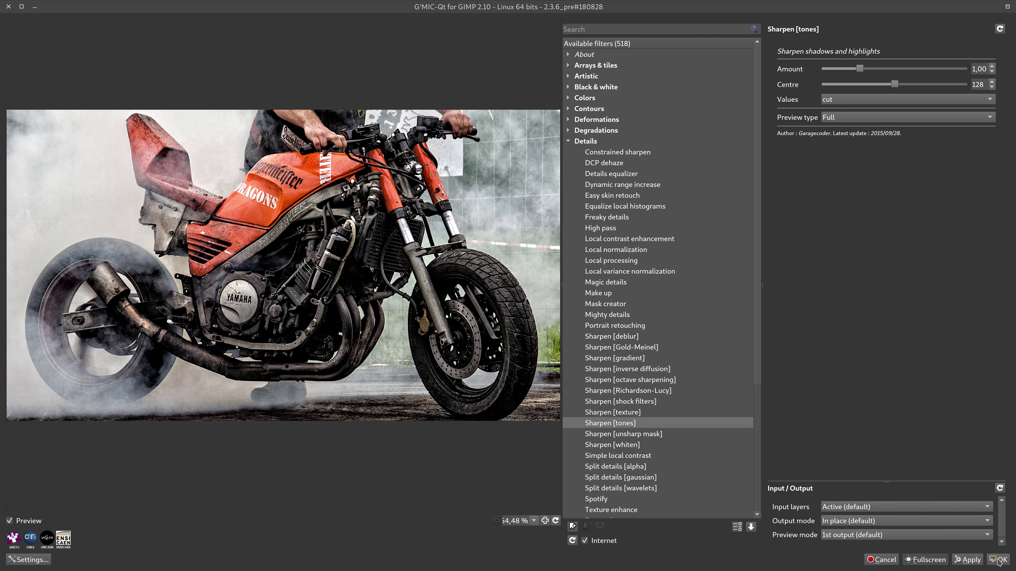
key(Return)
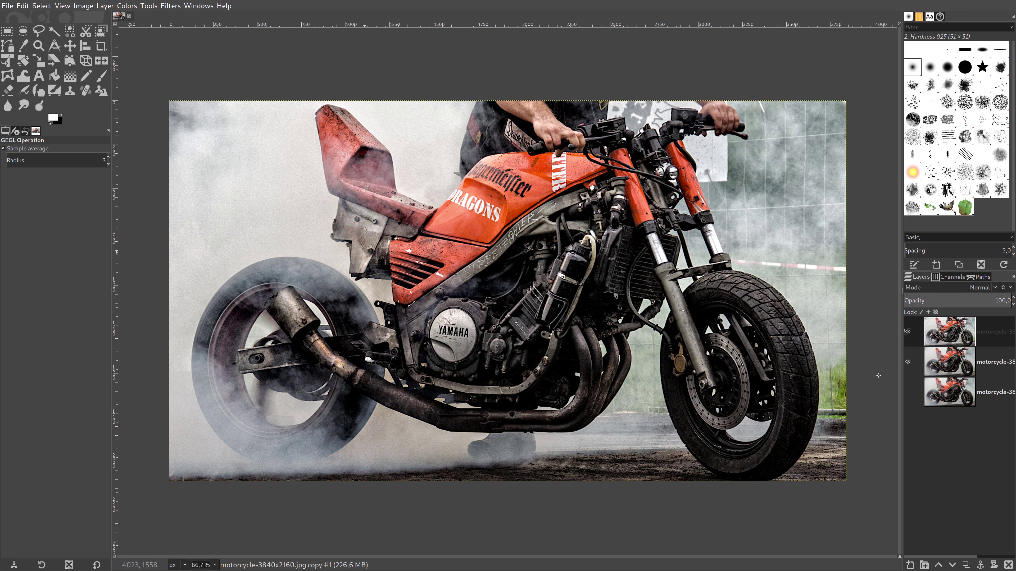
Step: Apply a second Unsharp Mask pass at radius 3, amount 0.5, threshold 0
click(171, 6)
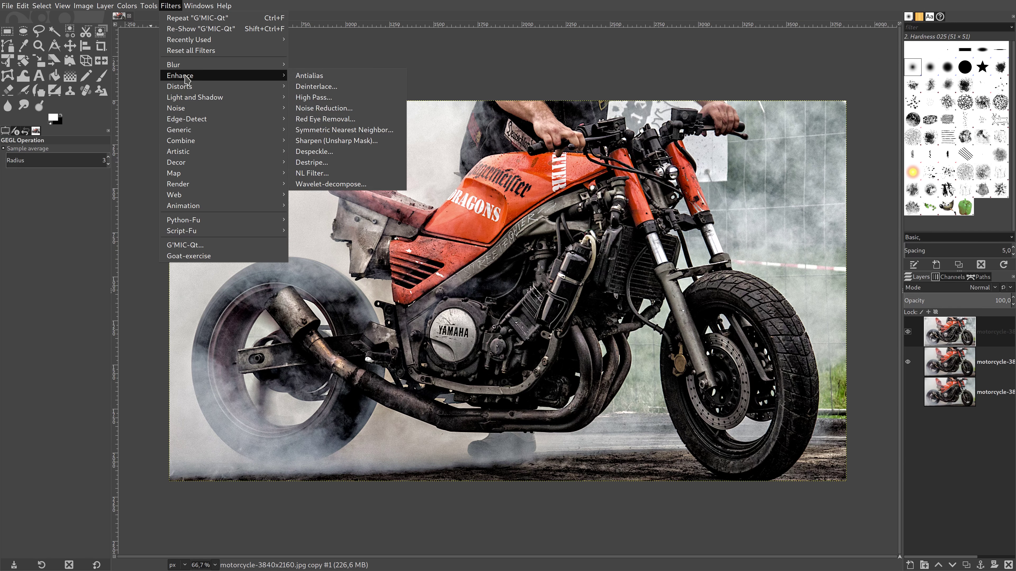
mouse_move(180, 76)
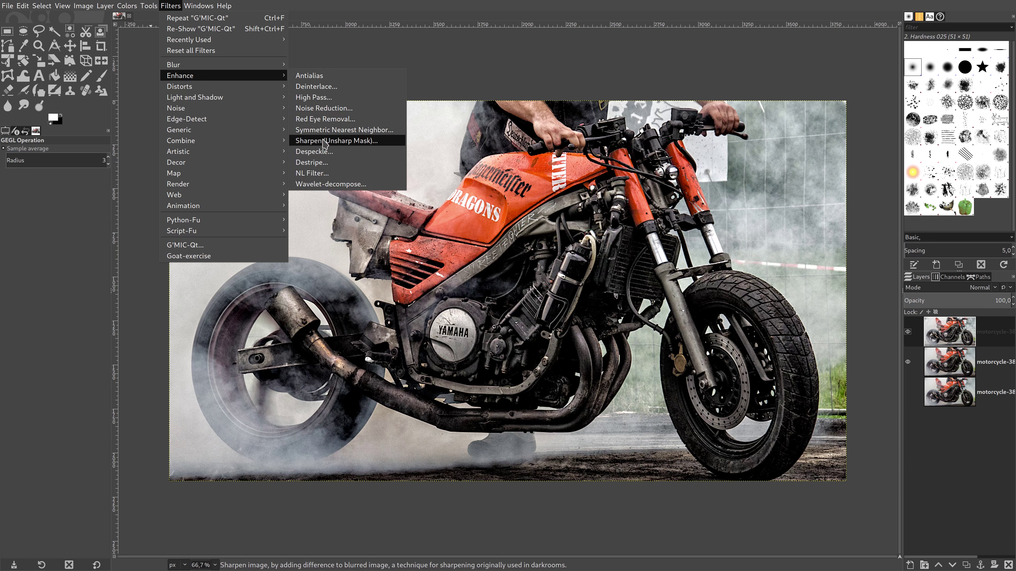
click(321, 140)
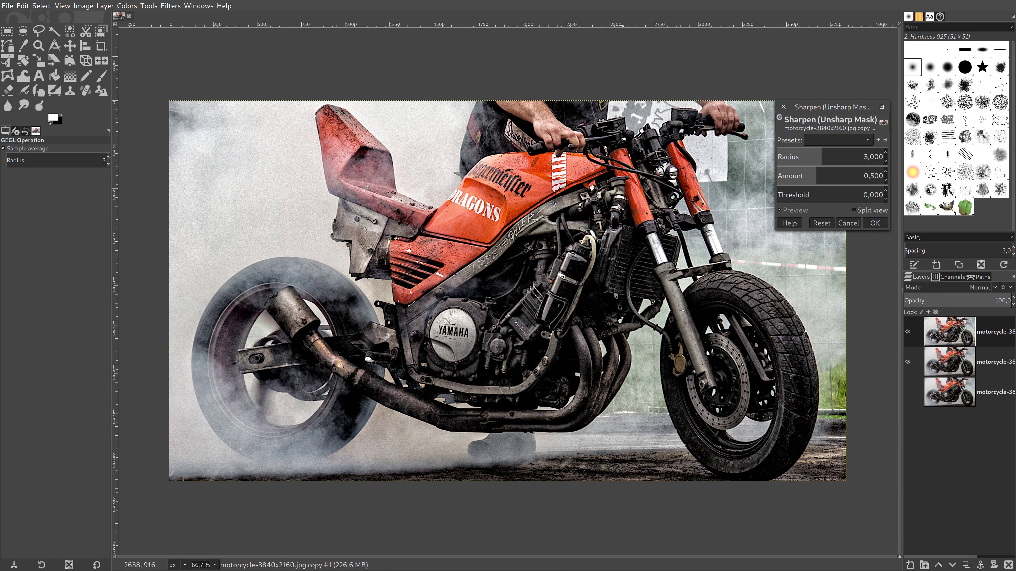
click(874, 223)
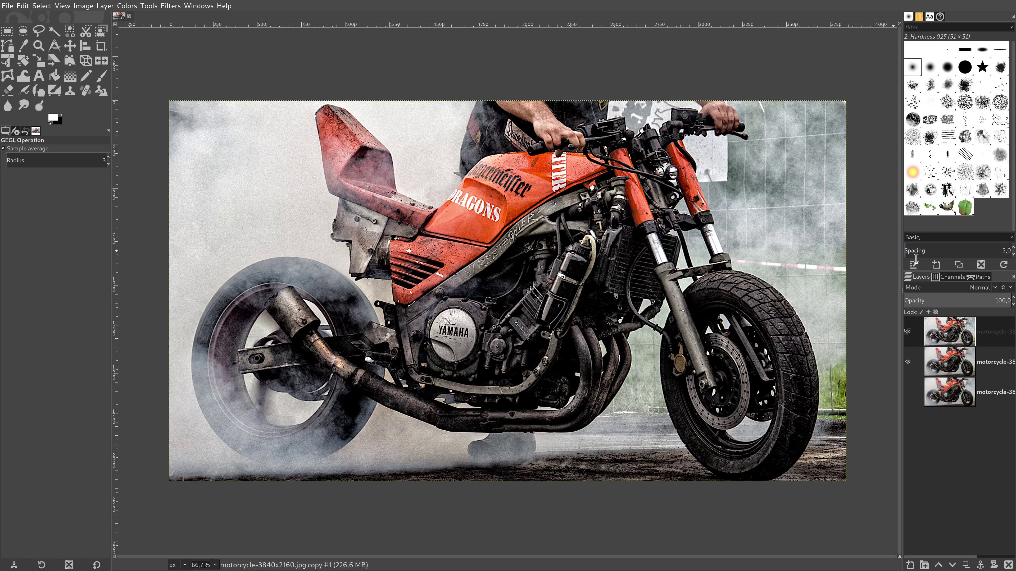
Step: Add a Black (full transparency) layer mask to the sharpened top layer
right_click(997, 332)
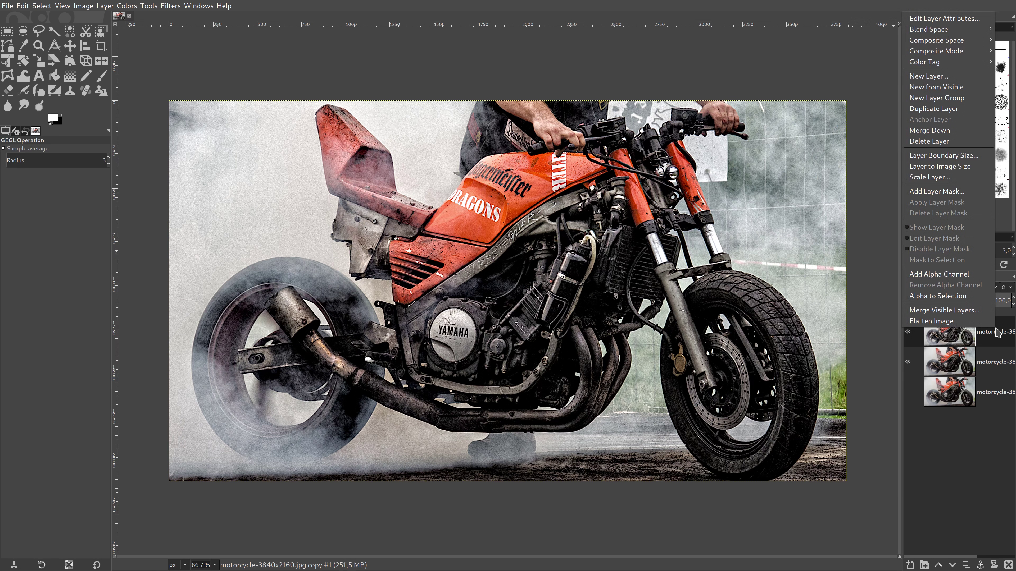
click(954, 192)
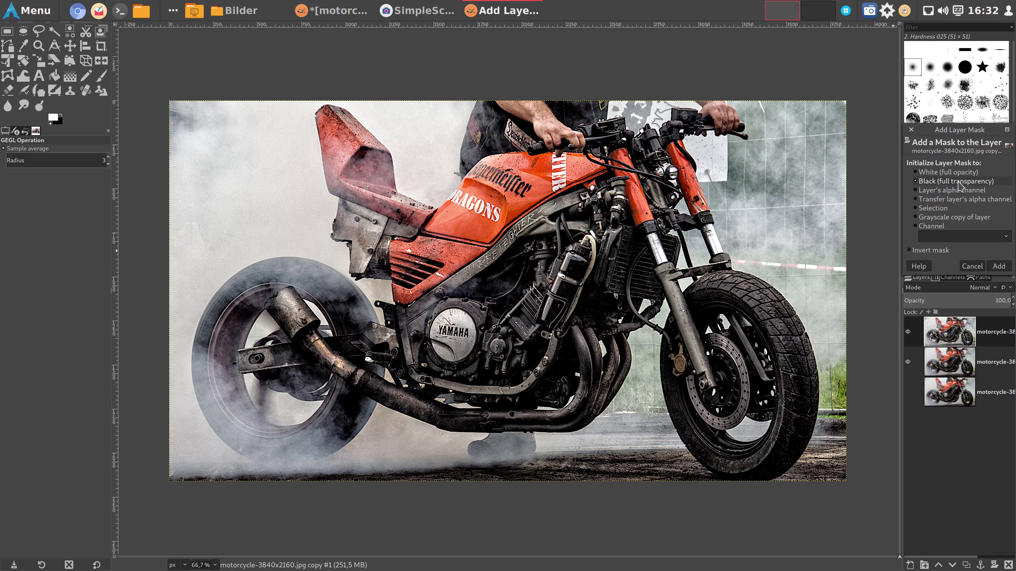
click(999, 266)
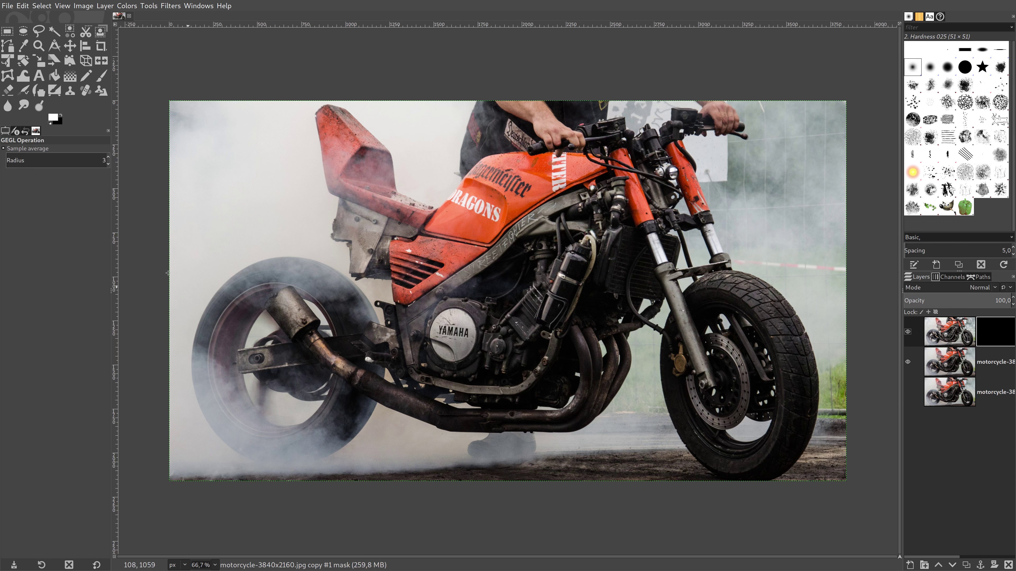
Step: With the Paintbrush, paint white on the mask over the tank lettering, DRAGONS letters and seat–tank gap
click(60, 116)
click(61, 115)
click(102, 76)
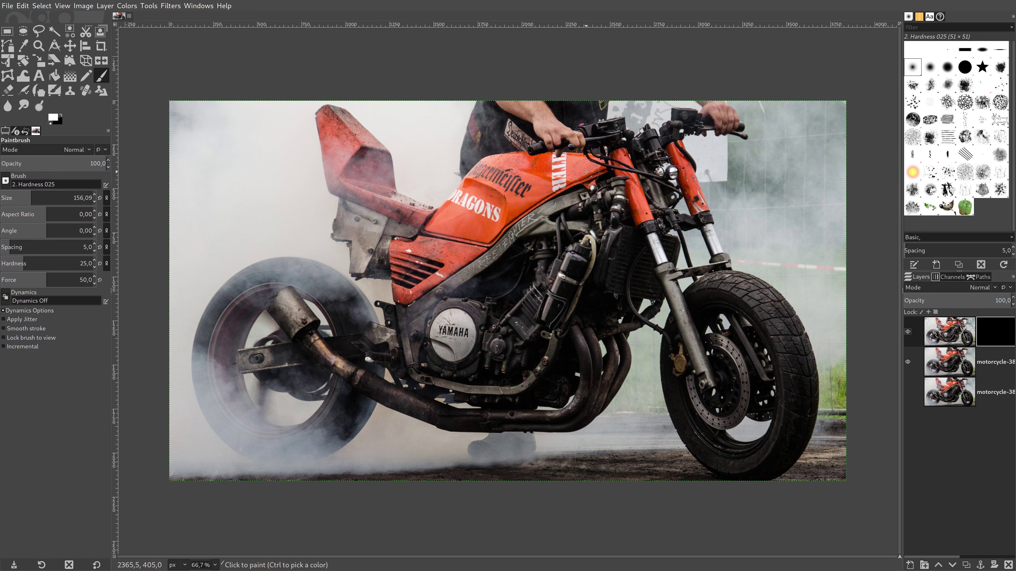
drag(587, 168, 543, 177)
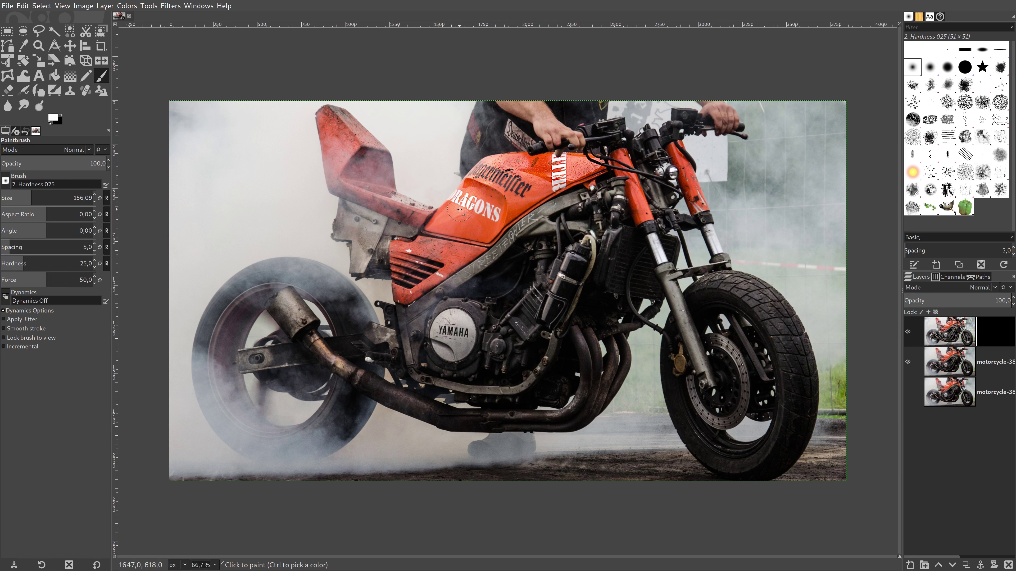
drag(463, 202, 491, 221)
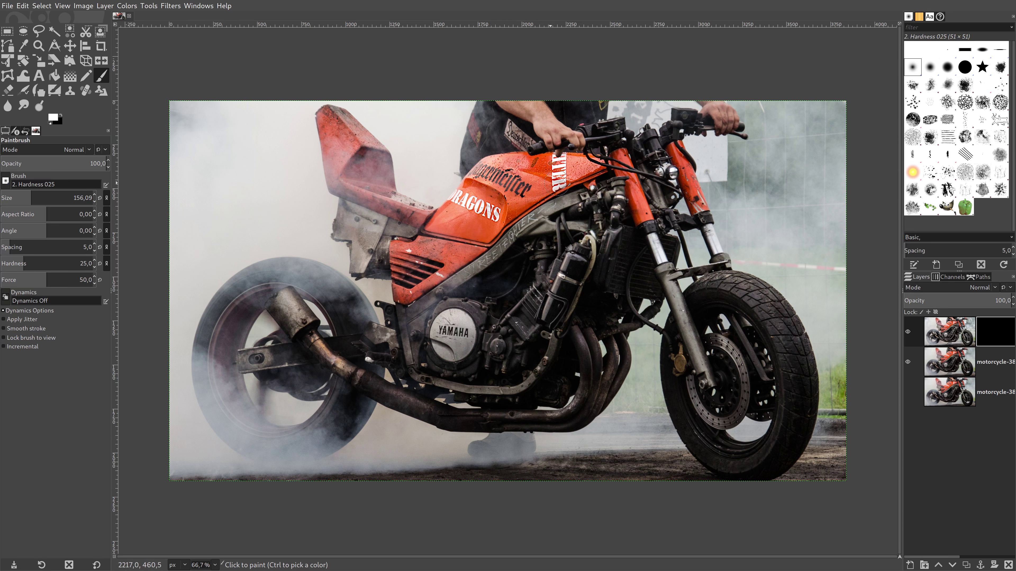
mouse_move(438, 227)
mouse_down()
mouse_move(379, 177)
mouse_move(348, 119)
mouse_move(327, 119)
mouse_up()
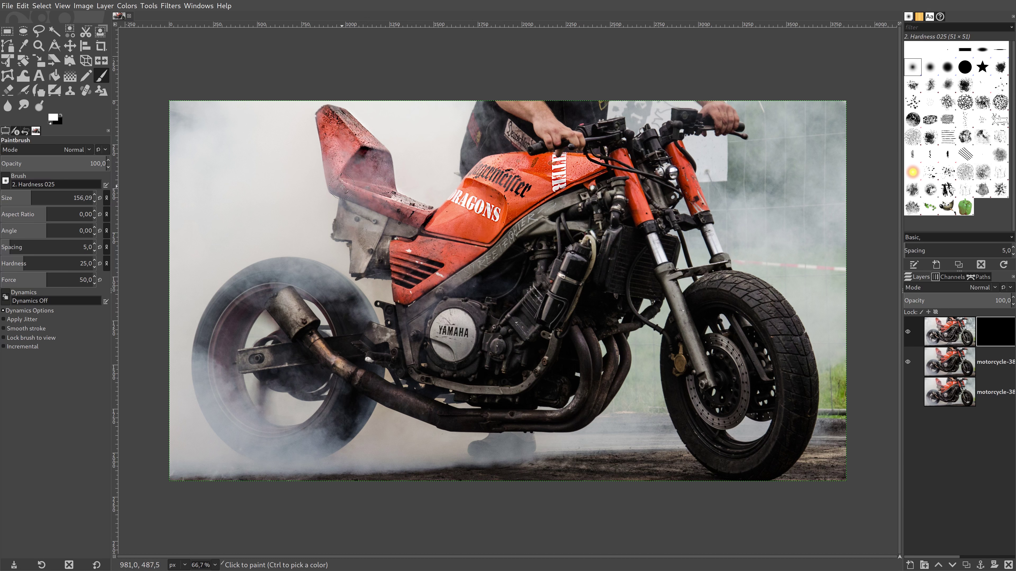
Step: Paint white over the seat, red side panel, YAMAHA engine cover and exhaust pipe
mouse_move(346, 172)
mouse_down()
mouse_move(378, 180)
mouse_move(428, 224)
mouse_move(387, 256)
mouse_move(360, 262)
mouse_up()
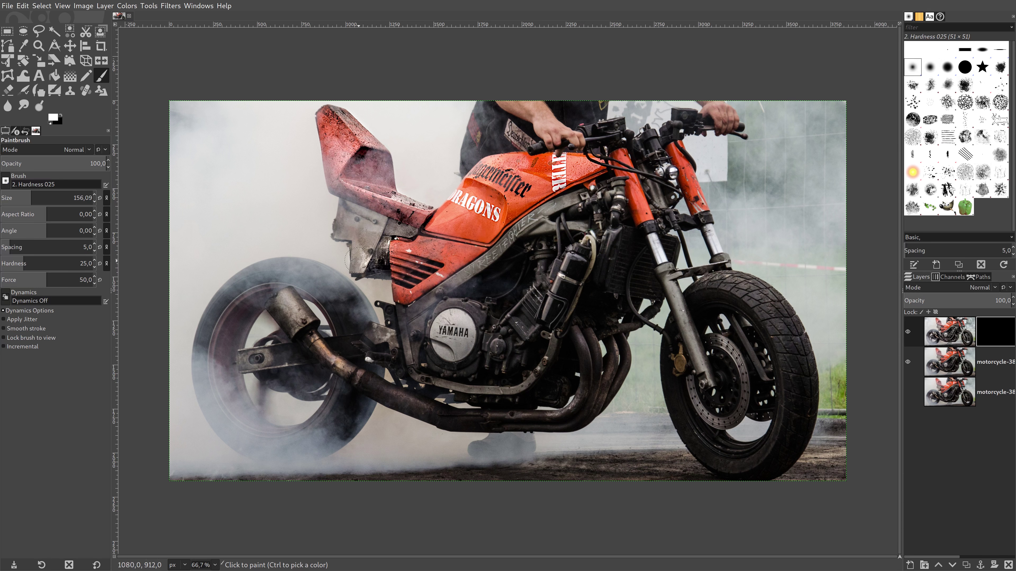
mouse_move(354, 210)
mouse_down()
mouse_move(404, 243)
mouse_move(419, 270)
mouse_move(460, 244)
mouse_move(492, 240)
mouse_move(439, 264)
mouse_move(404, 298)
mouse_up()
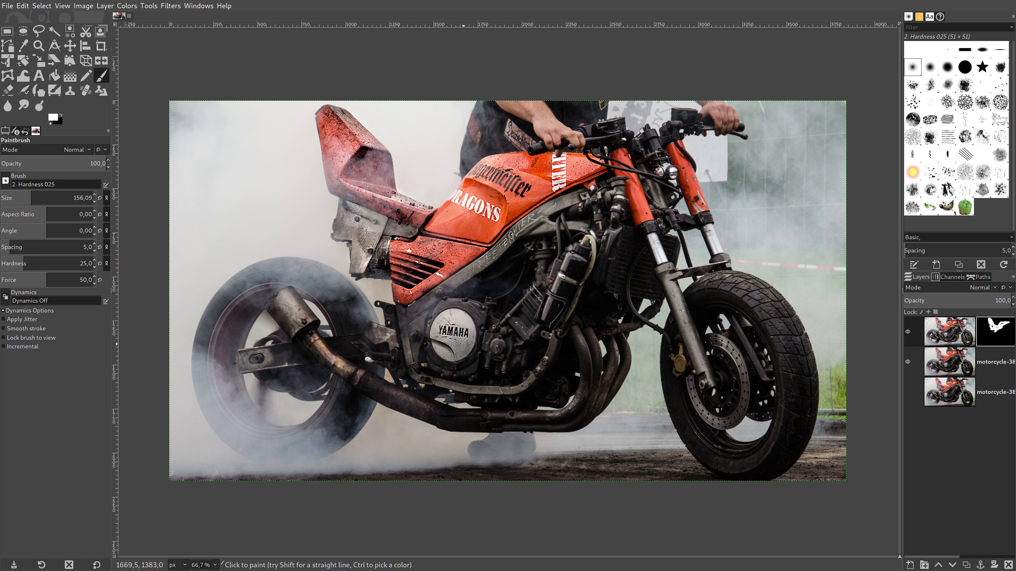
mouse_move(465, 339)
mouse_down()
mouse_move(450, 317)
mouse_move(442, 340)
mouse_up()
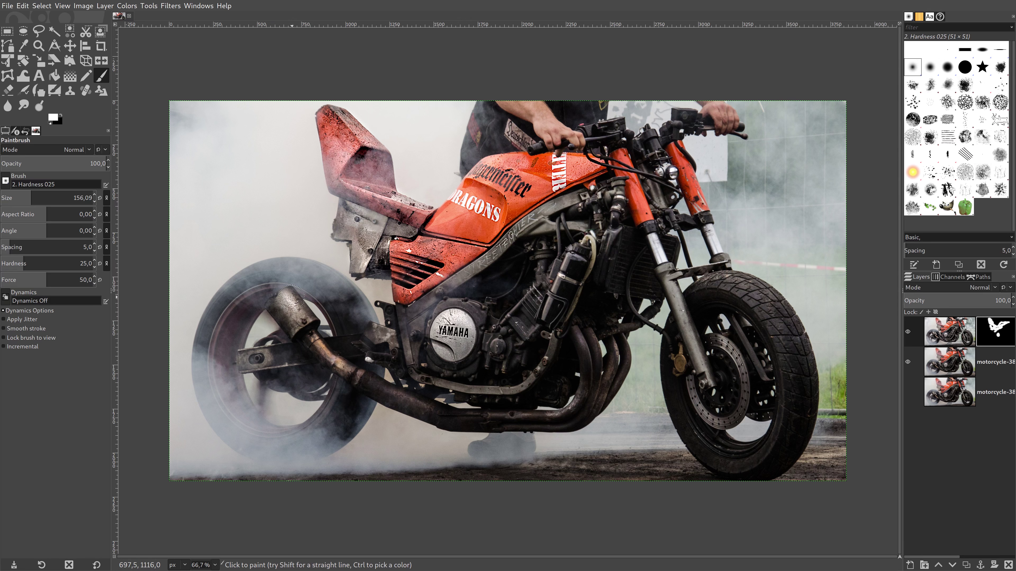
mouse_move(299, 315)
mouse_down()
mouse_move(377, 393)
mouse_move(483, 422)
mouse_move(552, 422)
mouse_move(586, 400)
mouse_move(582, 337)
mouse_move(593, 350)
mouse_move(590, 396)
mouse_move(561, 422)
mouse_move(597, 404)
mouse_move(612, 352)
mouse_move(602, 324)
mouse_move(621, 370)
mouse_move(565, 420)
mouse_move(576, 390)
mouse_up()
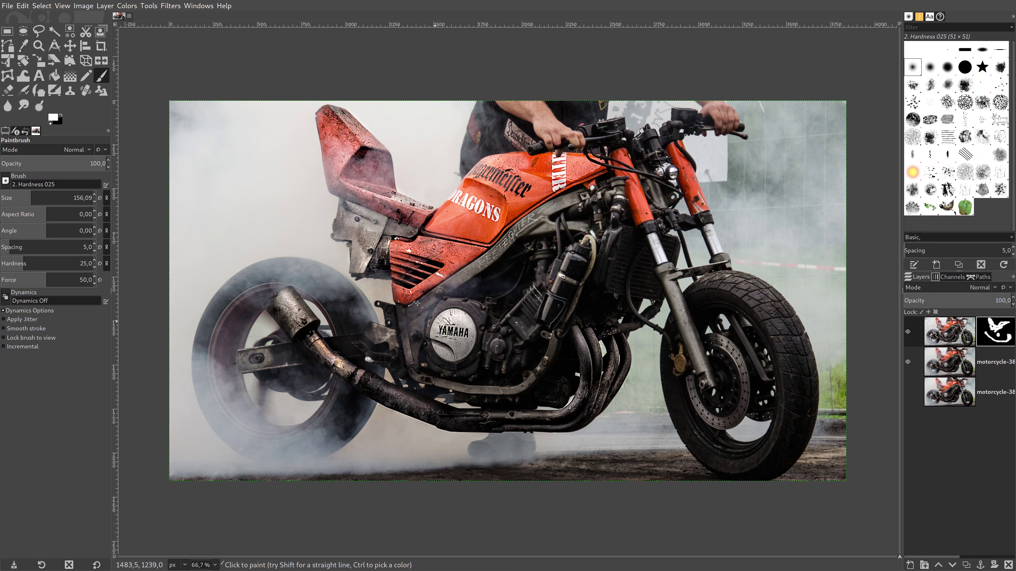
Step: Set the brush to about 85 px and paint the mask along the front fork and brake disc
click(17, 195)
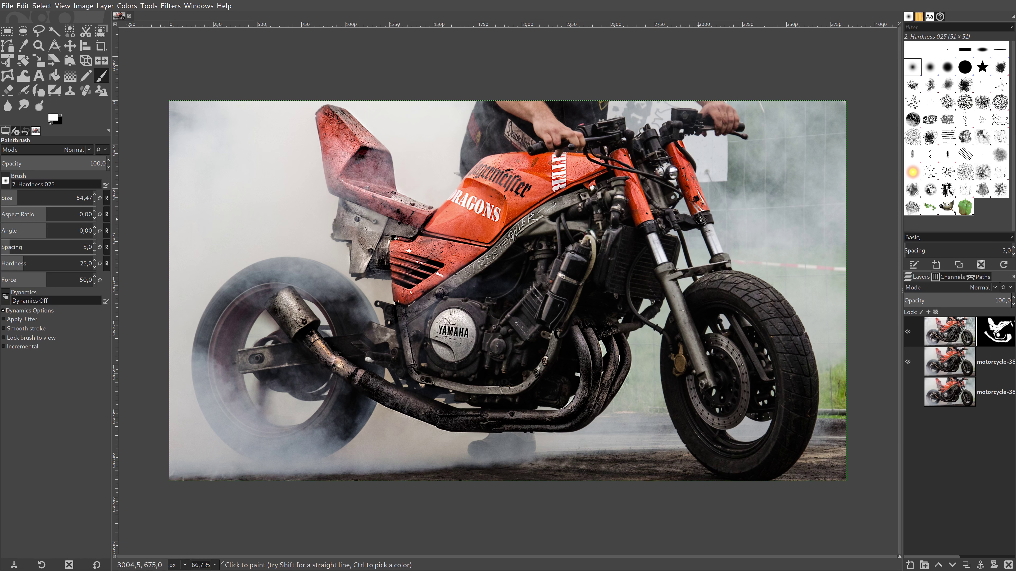
drag(22, 197, 78, 197)
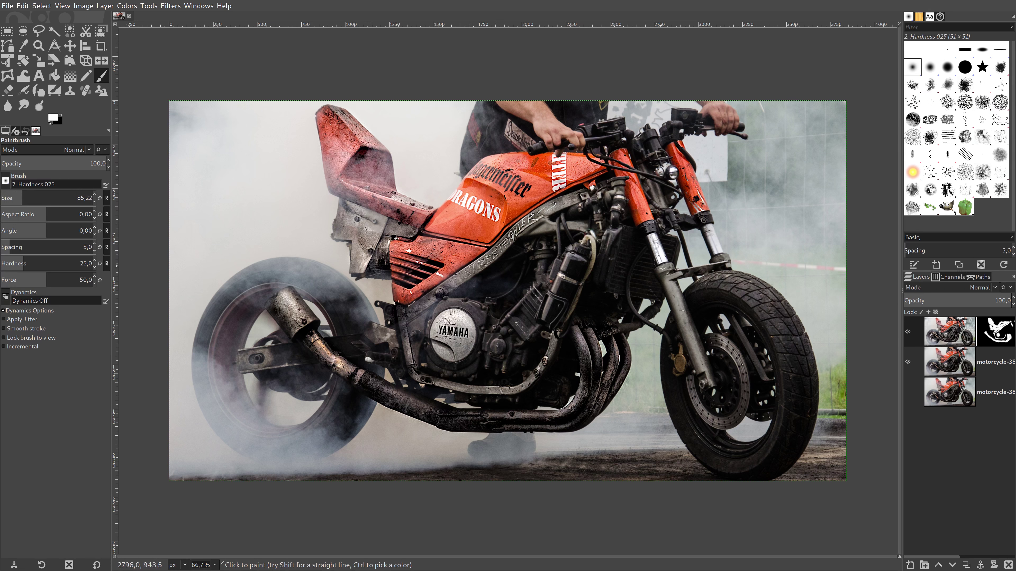
drag(677, 304, 700, 371)
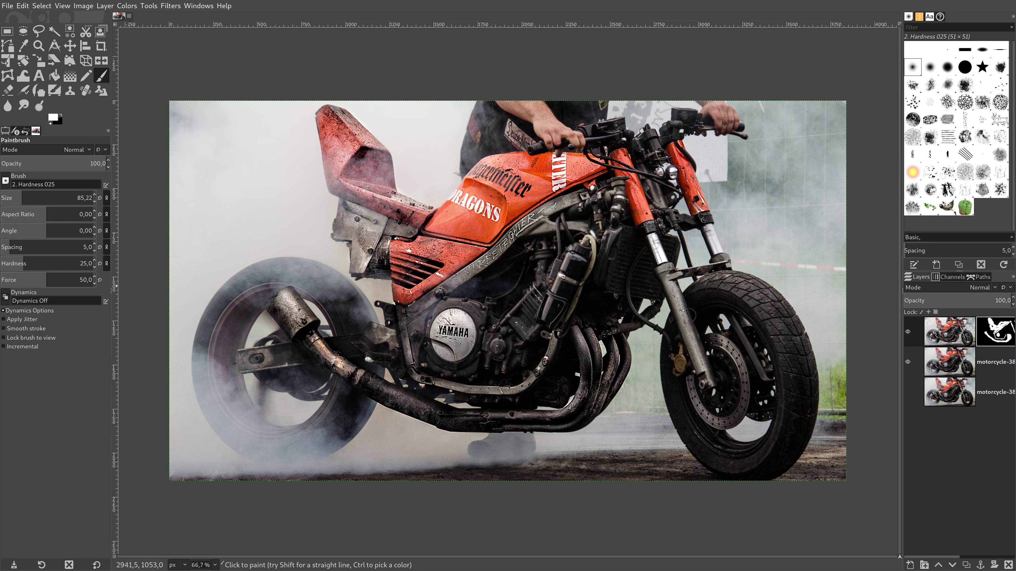
mouse_move(697, 199)
mouse_down()
mouse_move(720, 255)
mouse_move(673, 277)
mouse_up()
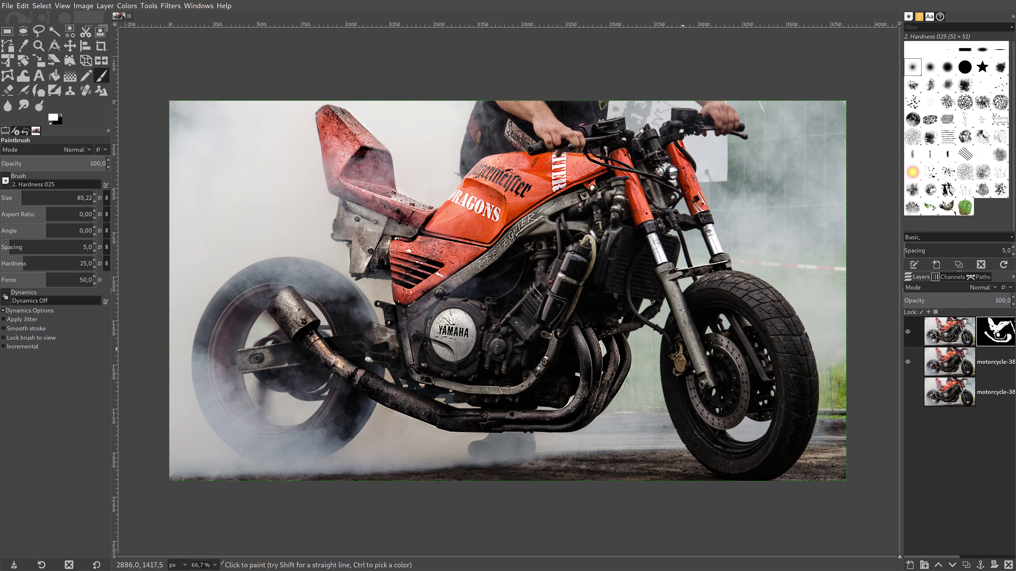
mouse_move(693, 343)
mouse_down()
mouse_move(709, 378)
mouse_move(690, 387)
mouse_move(709, 419)
mouse_move(743, 394)
mouse_move(704, 332)
mouse_move(732, 386)
mouse_move(709, 400)
mouse_move(723, 388)
mouse_up()
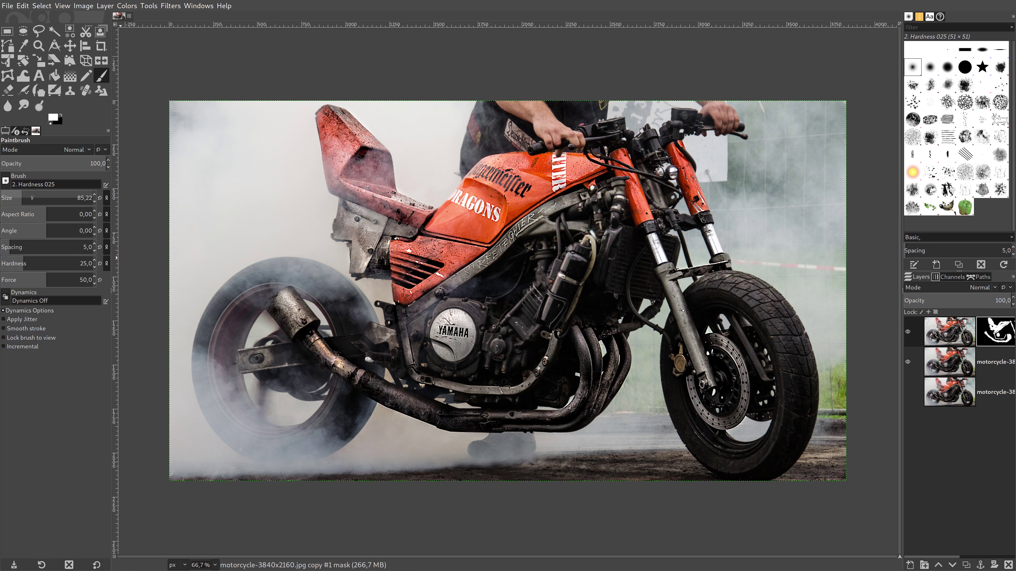
drag(40, 200, 74, 198)
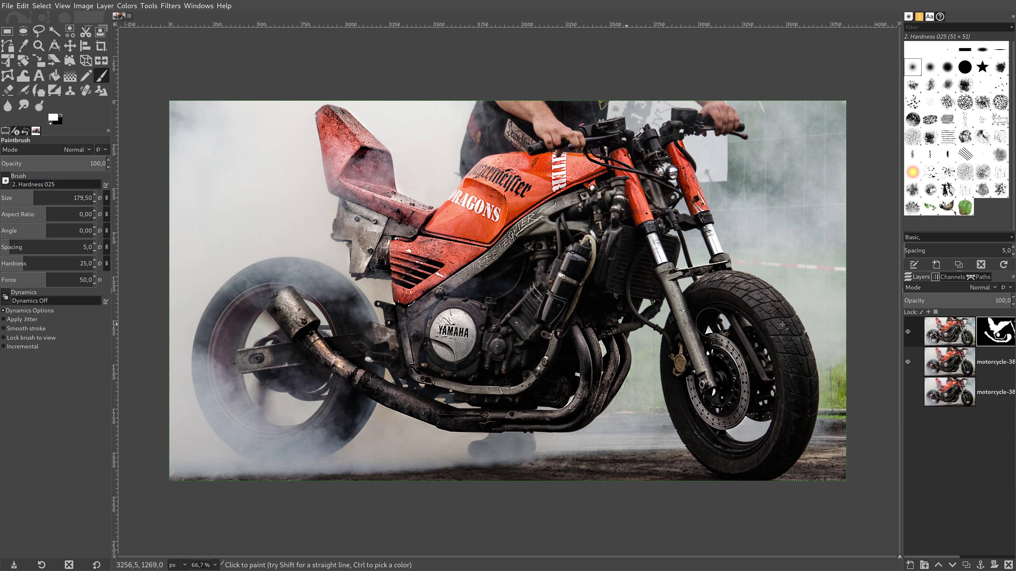
Step: Merge the masked layer down, compare it with the original, and duplicate it as copy #1
right_click(945, 329)
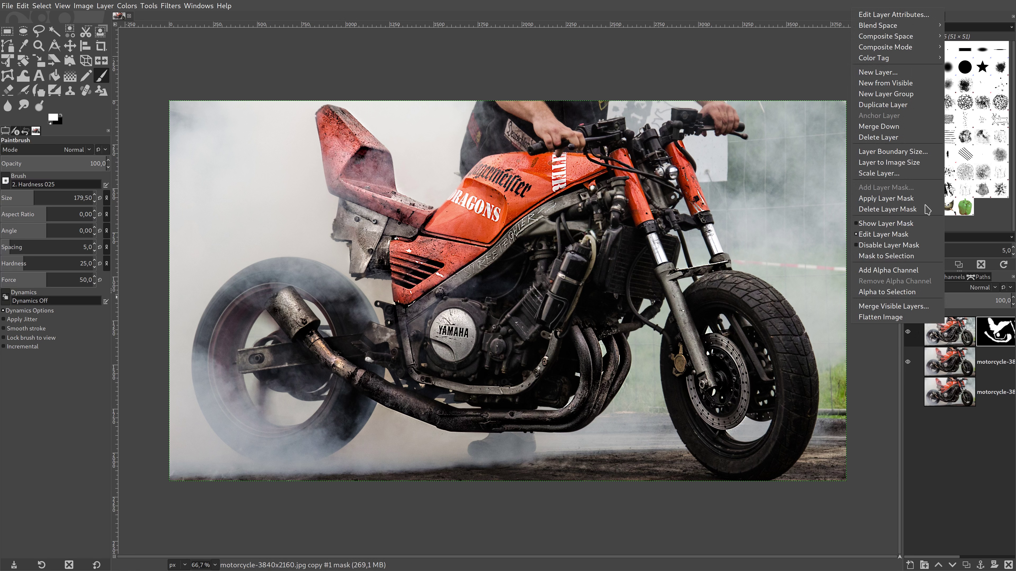
click(903, 128)
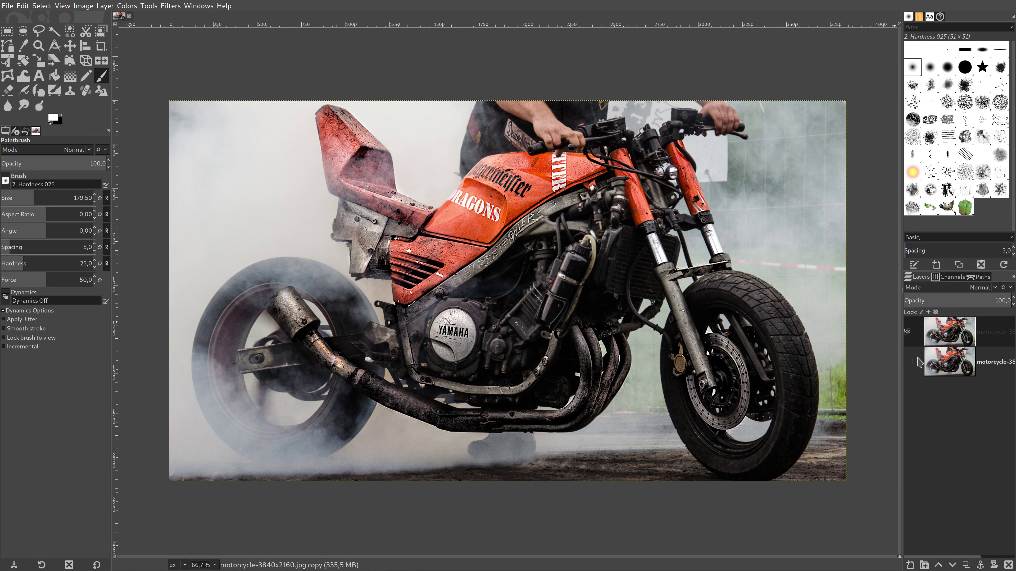
click(908, 362)
click(907, 331)
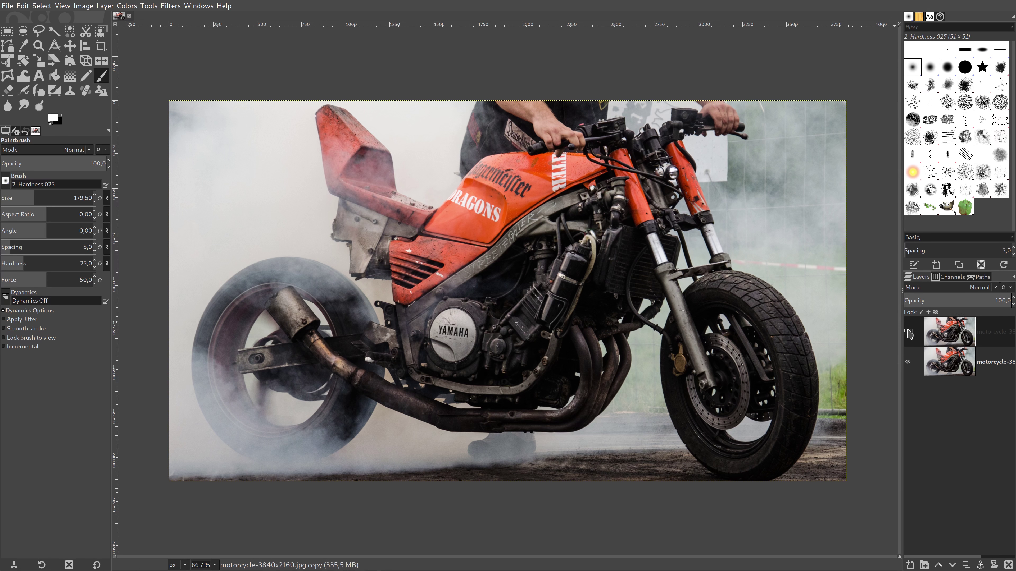
click(907, 362)
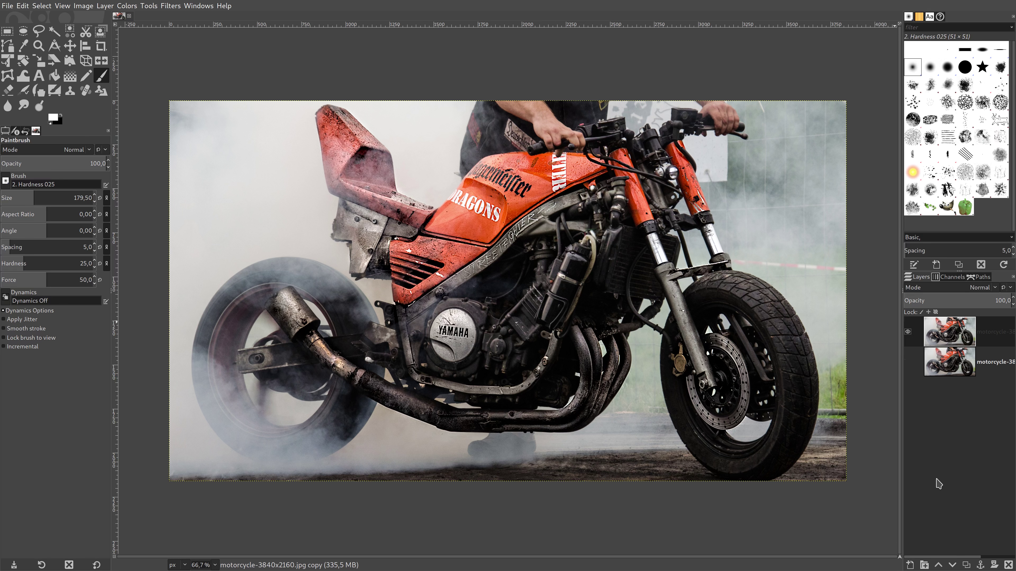
click(965, 564)
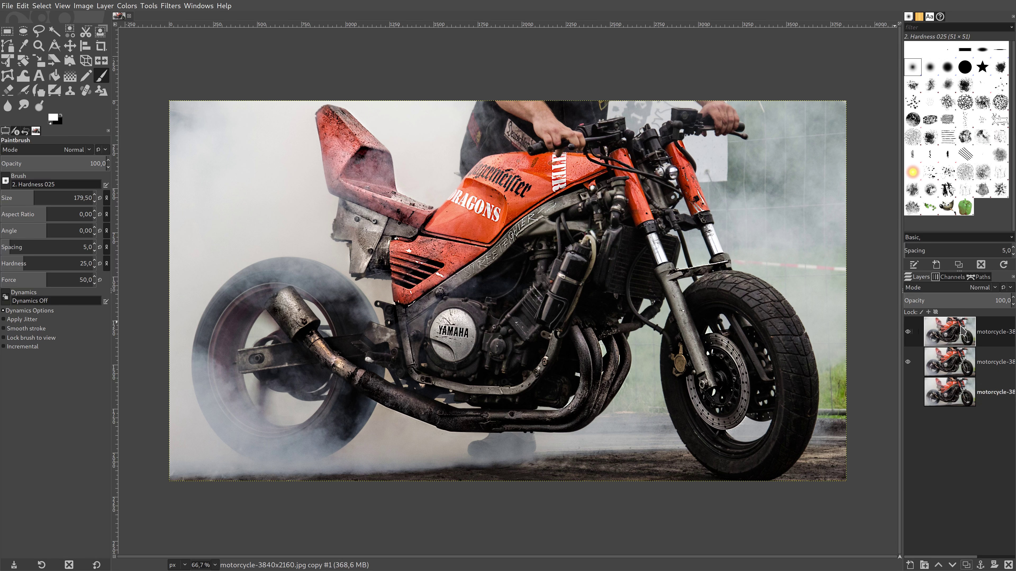
Step: Apply Mantiuk 2006 tone mapping to copy #1: contrast 0.100, saturation 0.800, detail 1.00
click(126, 6)
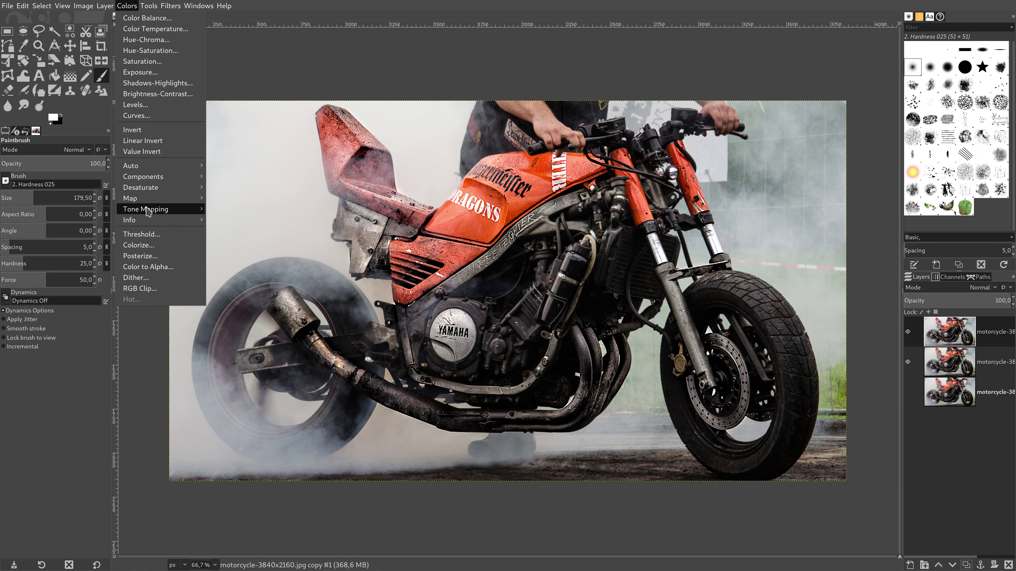
mouse_move(150, 209)
click(236, 220)
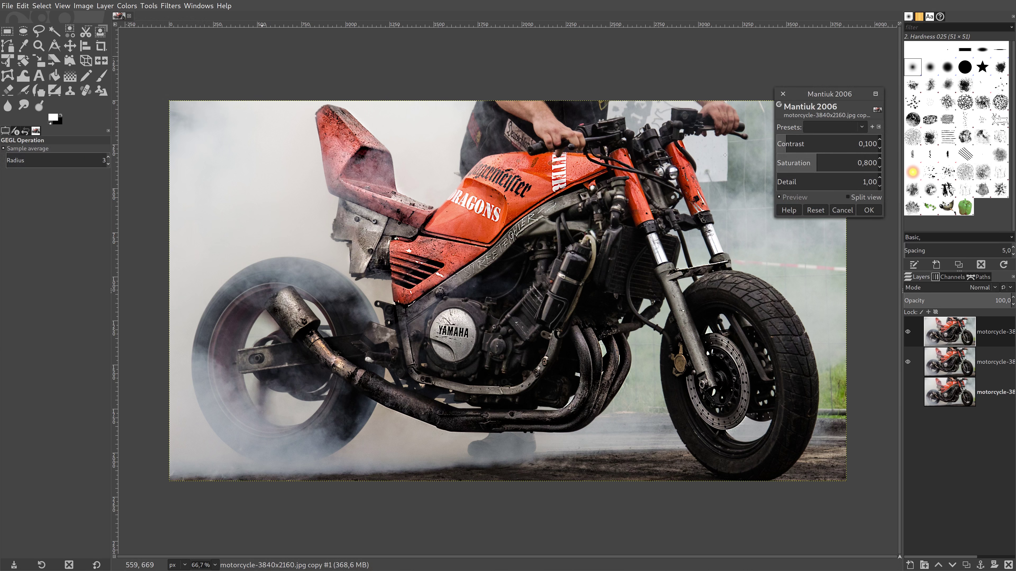
drag(838, 93, 801, 61)
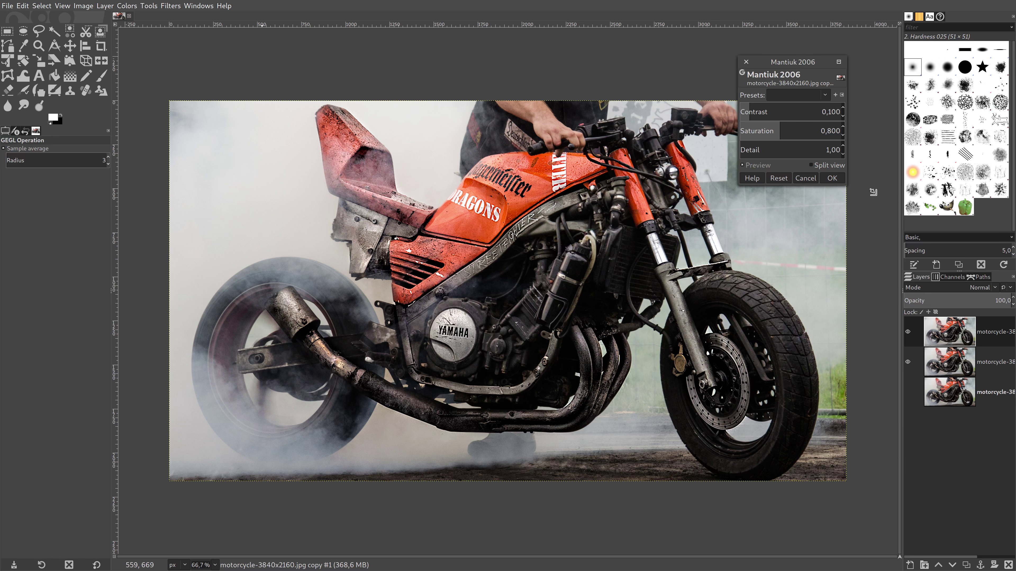
drag(845, 185, 876, 193)
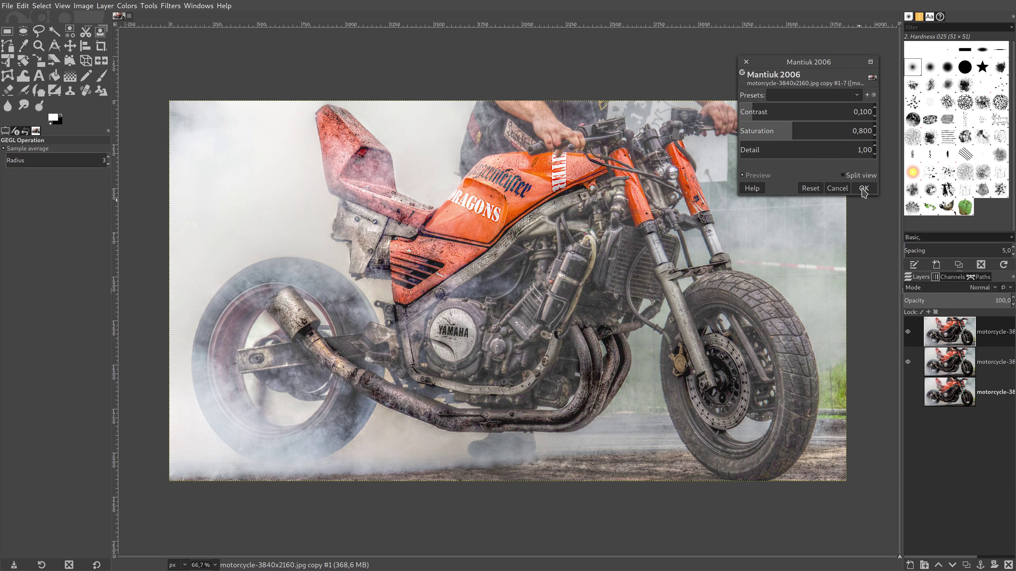
click(862, 189)
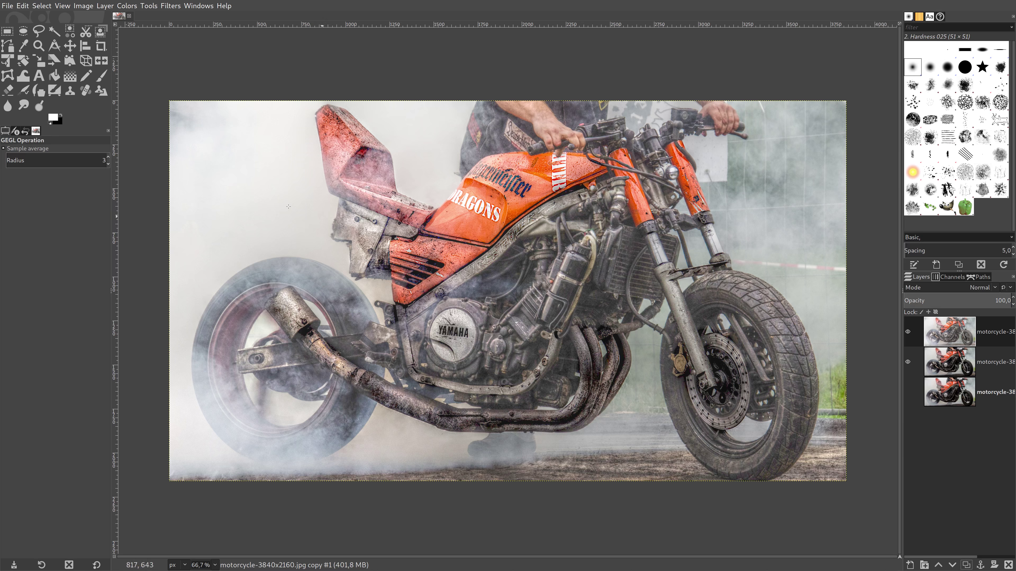
Step: Apply Levels to copy #1 with input black 82, gamma 1.18 and input white 240
click(127, 6)
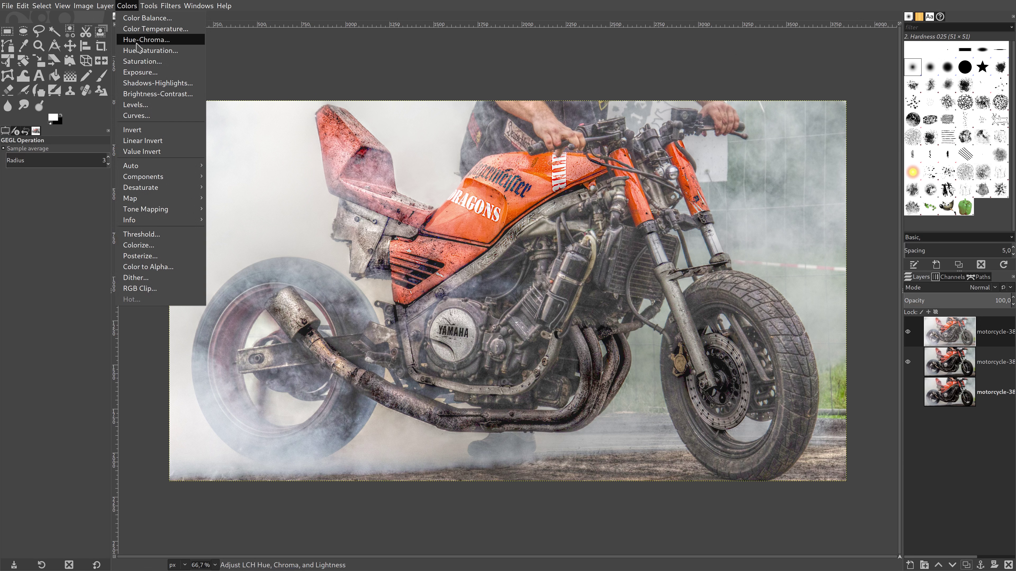
click(136, 106)
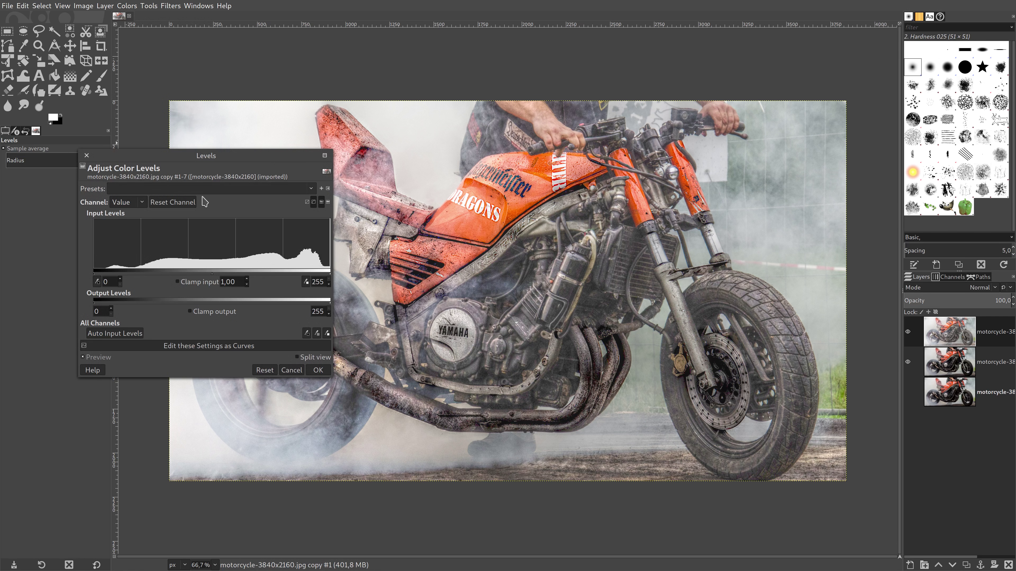
mouse_move(94, 272)
mouse_down()
mouse_move(170, 283)
mouse_move(162, 283)
mouse_up()
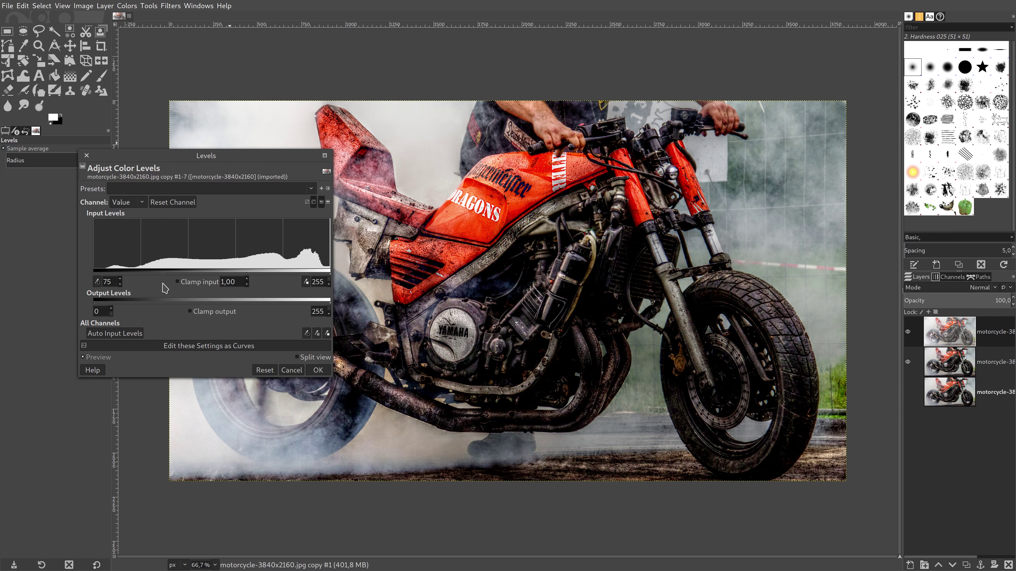
drag(330, 275, 317, 275)
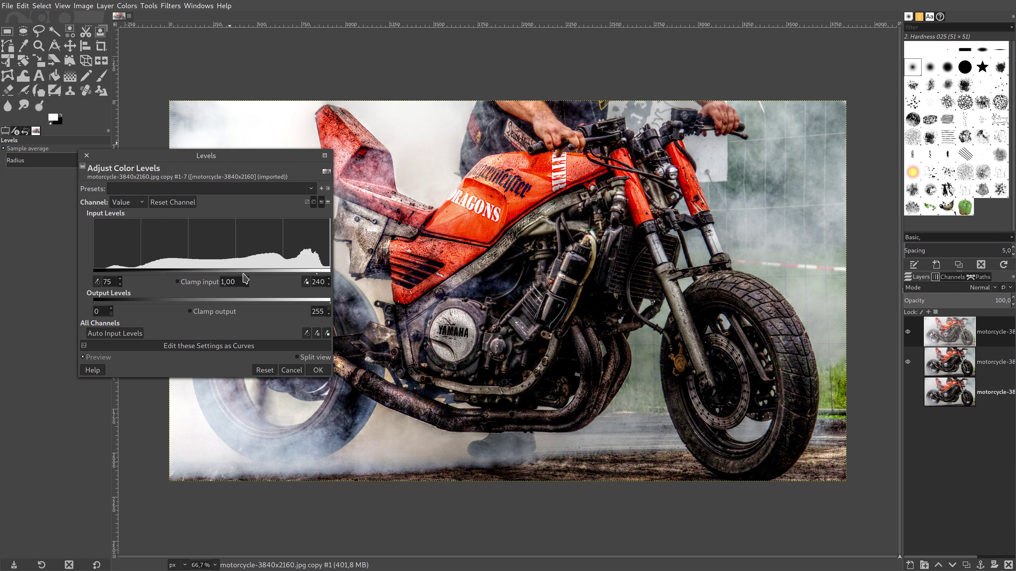
drag(240, 274, 234, 275)
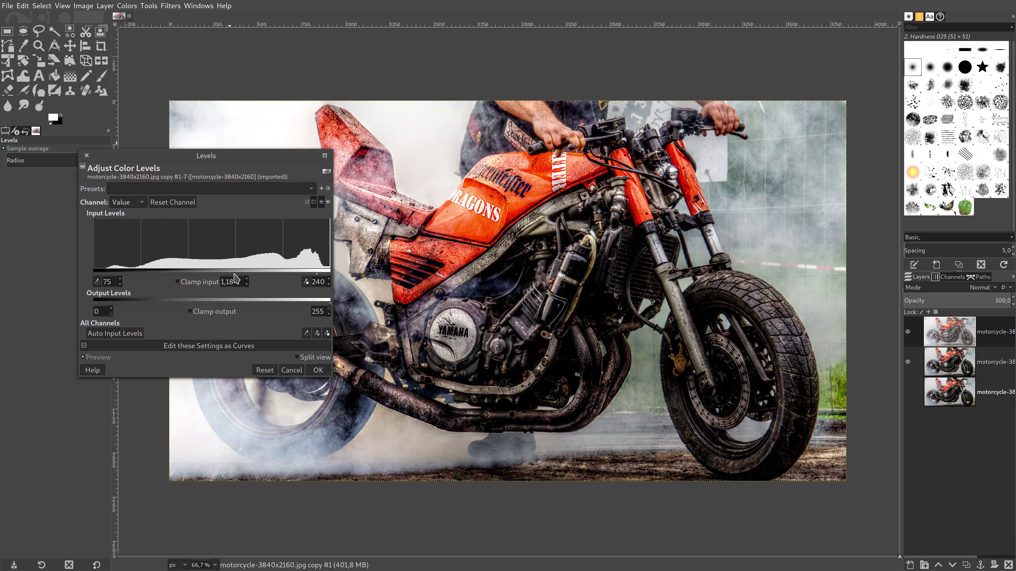
drag(216, 156, 148, 84)
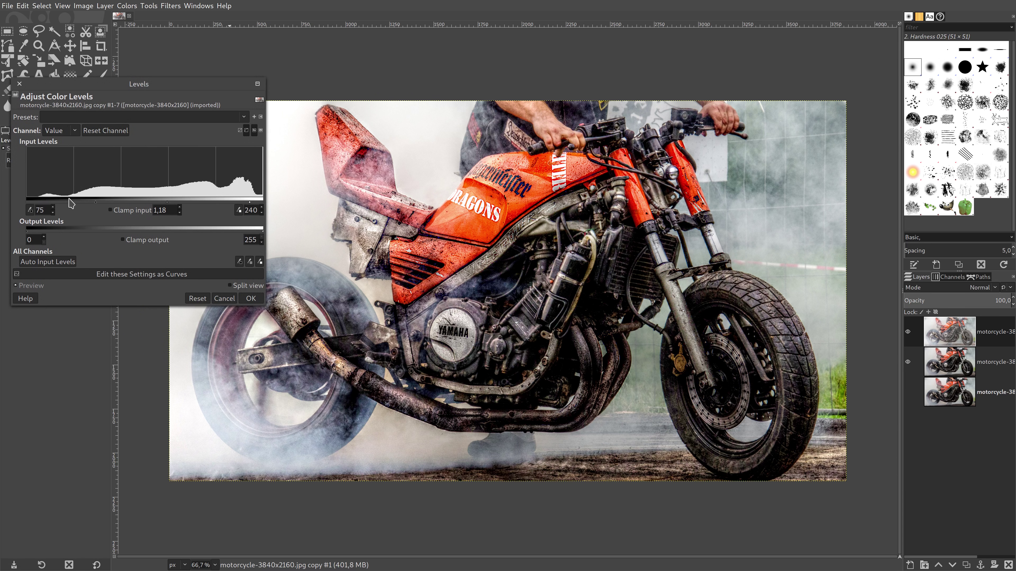
drag(96, 201, 103, 203)
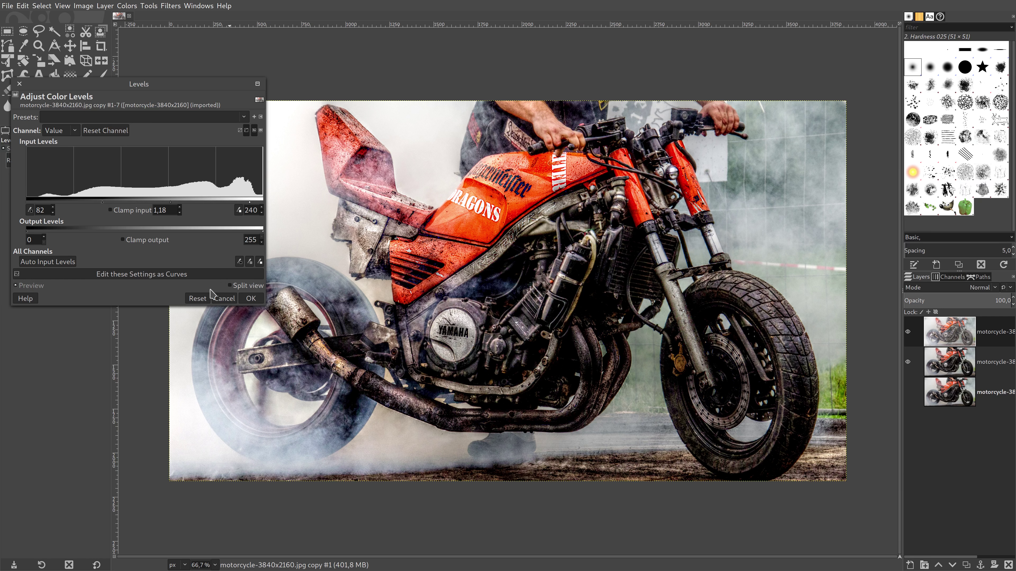
click(251, 298)
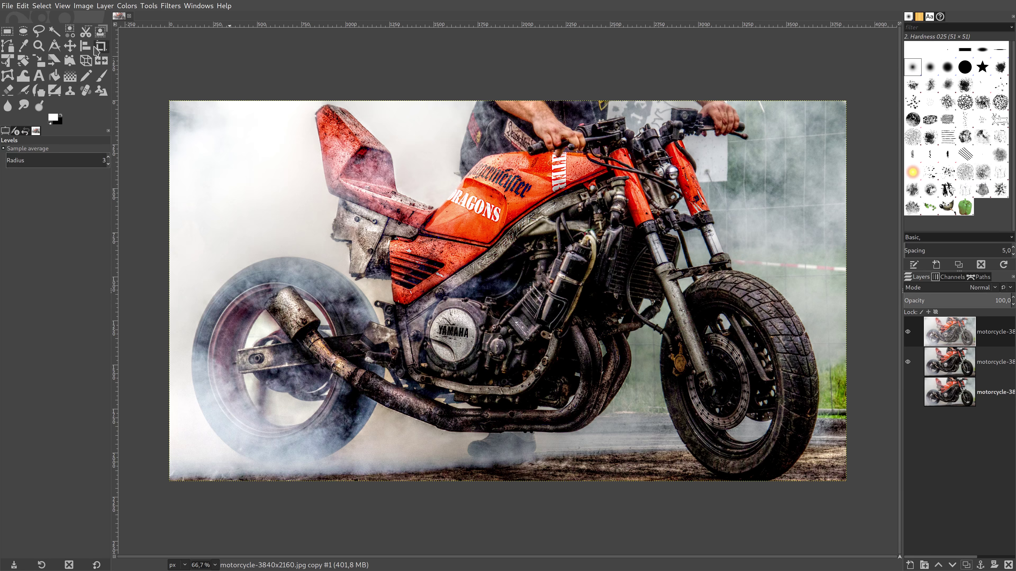
click(171, 5)
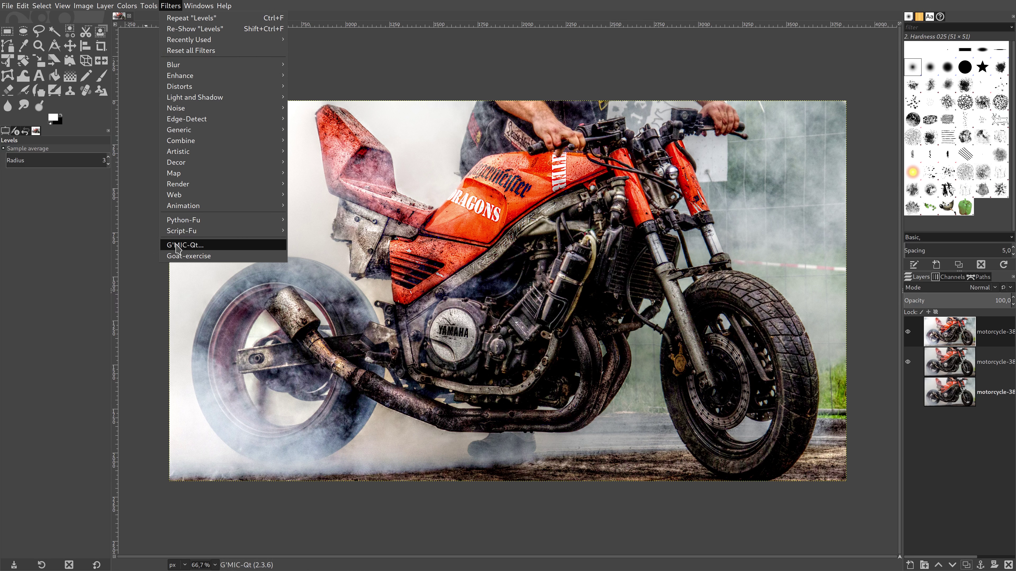
Step: Apply G'MIC-Qt's Testing > Afre > Vigrect vignette with size 10, blur 10, opacity 0.75
click(185, 244)
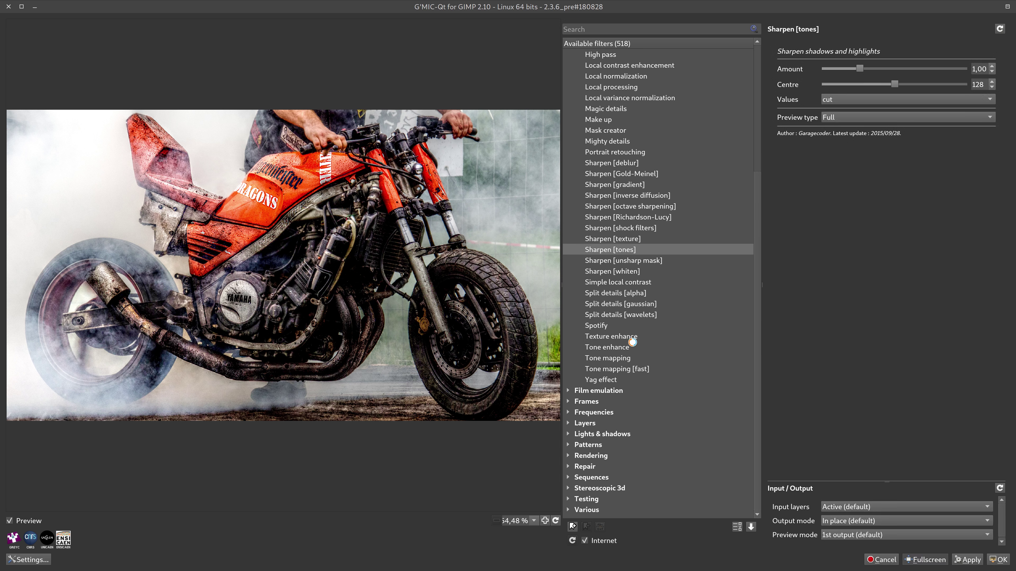
click(567, 501)
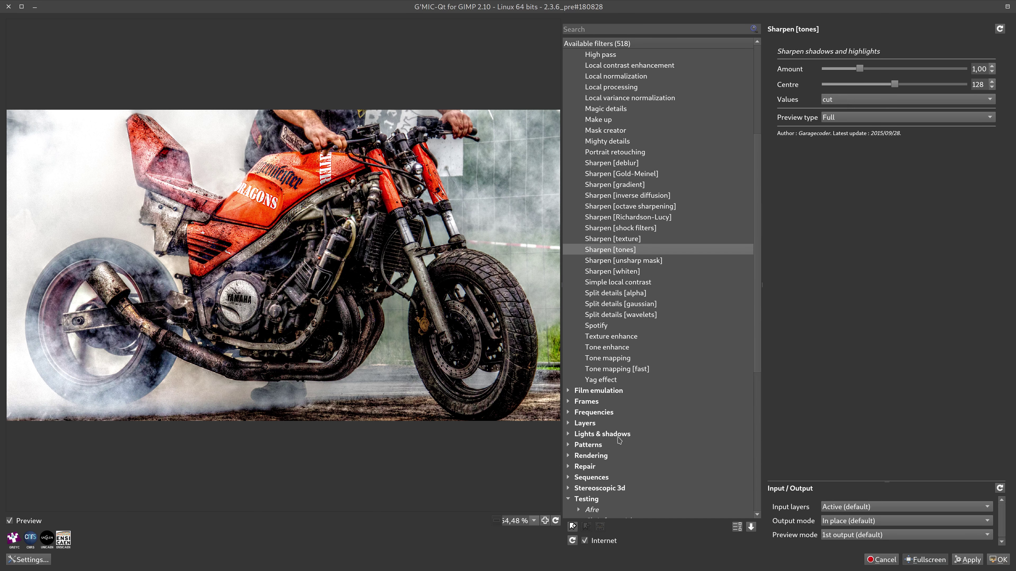
scroll(619, 440, down, 5)
click(578, 348)
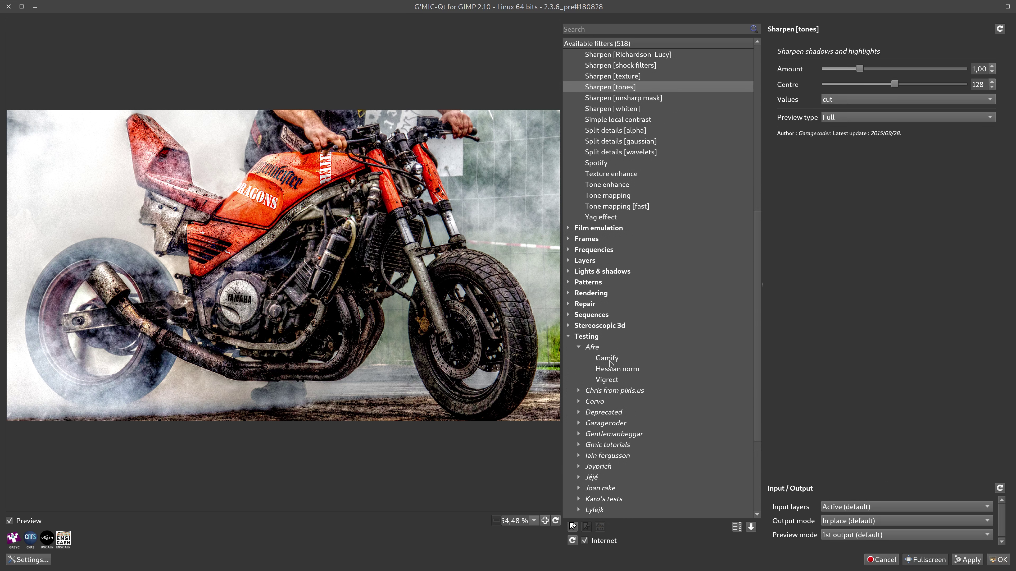
click(614, 381)
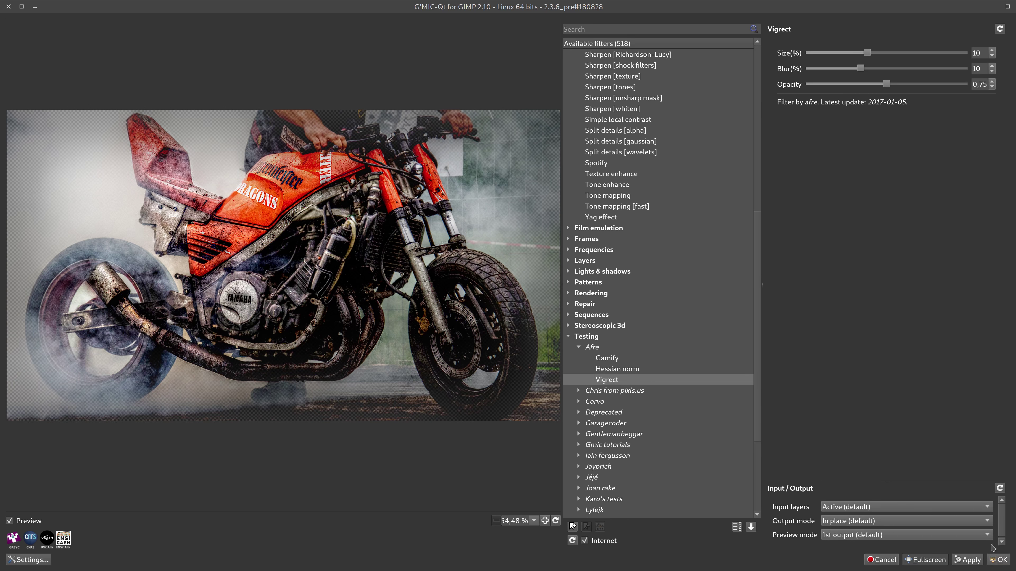
click(999, 560)
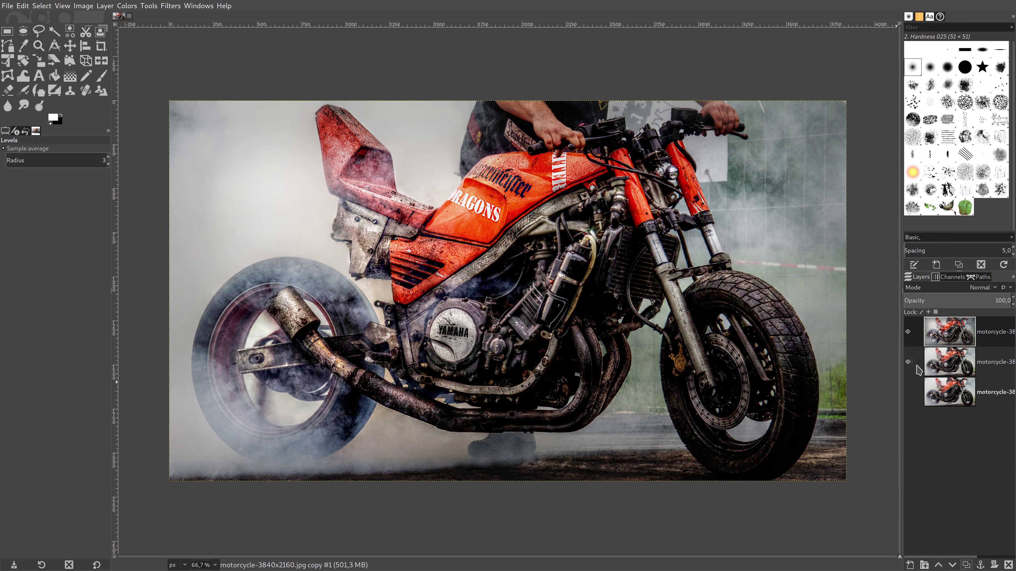
Step: Unsharp-mask the top copy #1 layer at radius 3, amount 0.5, then re-show the middle layer
click(908, 361)
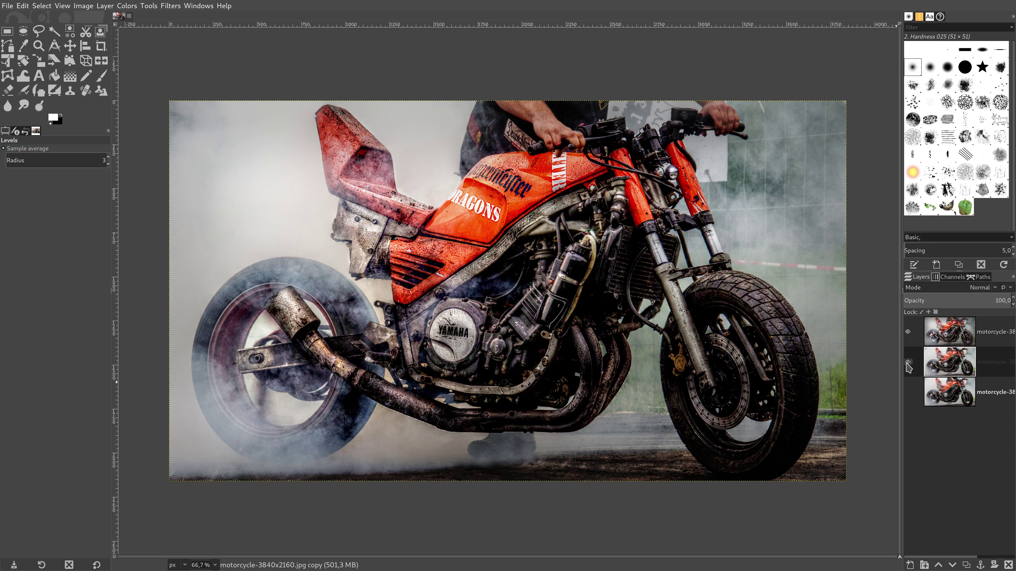
click(170, 6)
mouse_move(180, 76)
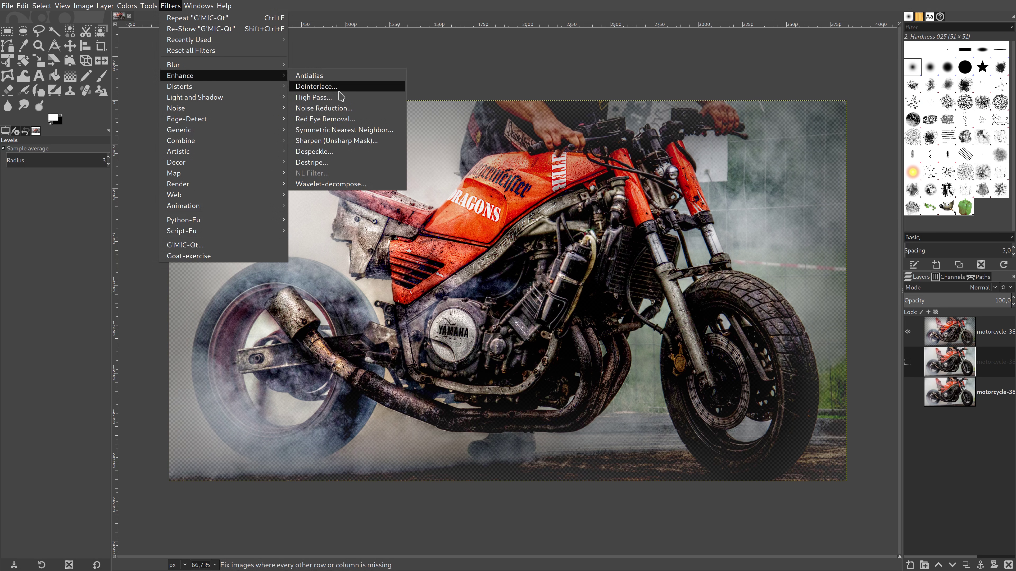
click(348, 141)
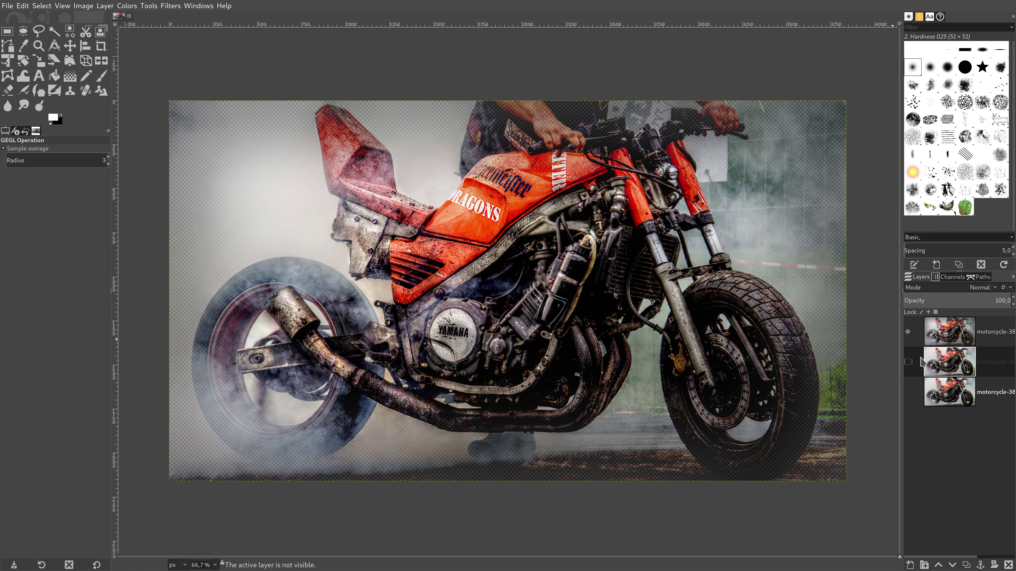
click(912, 344)
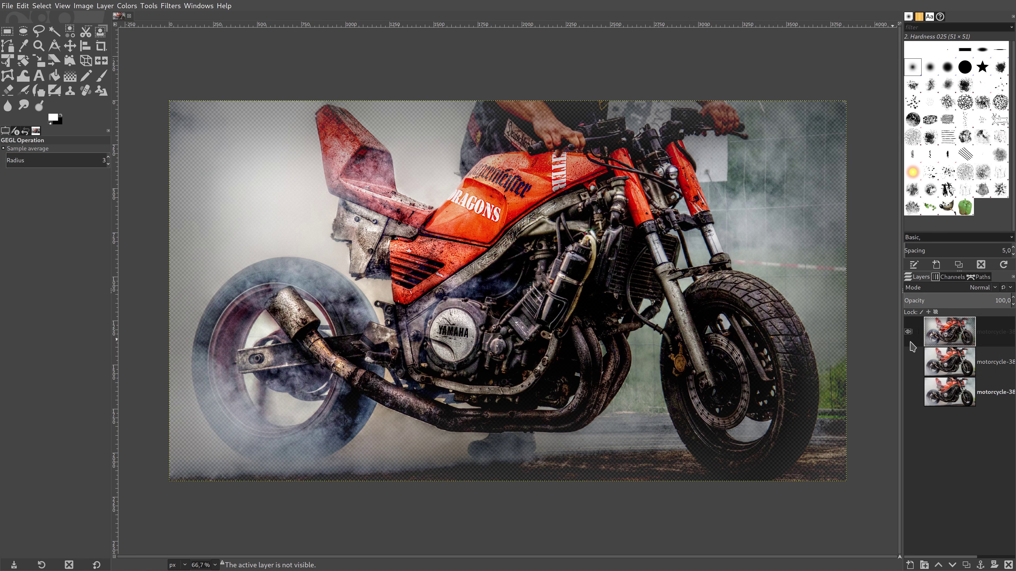
click(172, 6)
mouse_move(180, 75)
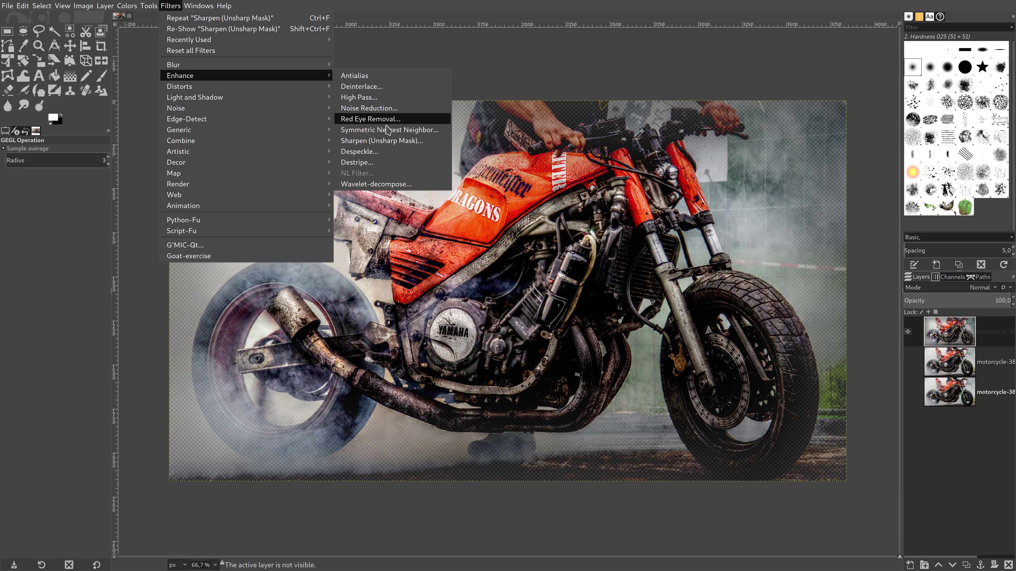
click(387, 141)
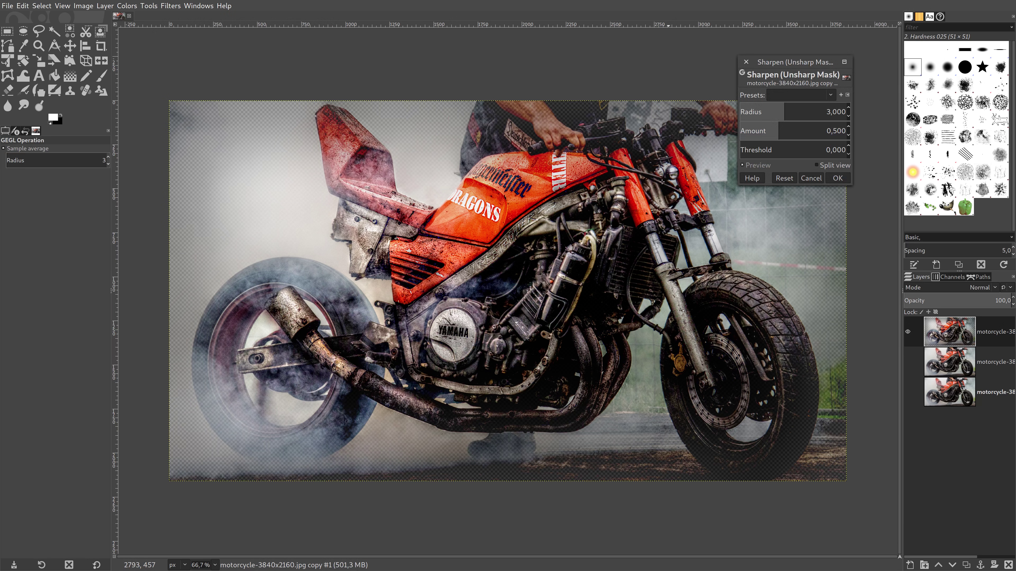
click(837, 178)
click(908, 362)
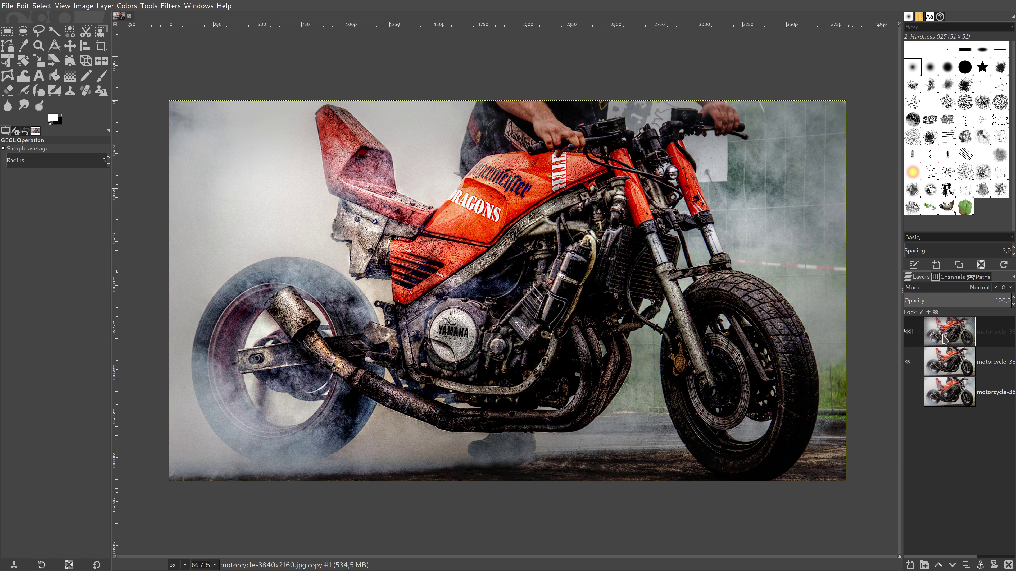
Step: Duplicate the middle layer and merge the copy down into the layer below
click(944, 362)
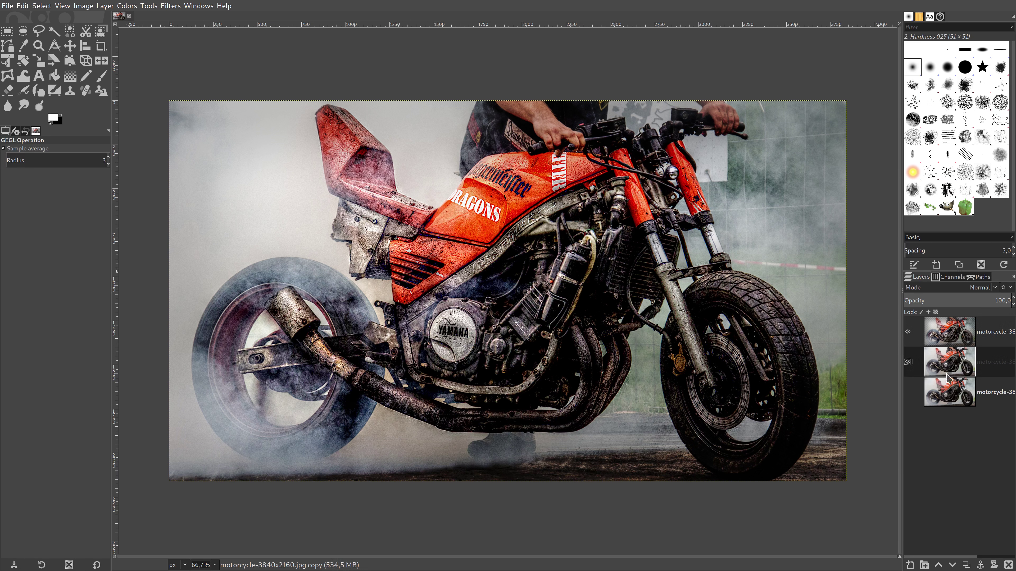
click(967, 565)
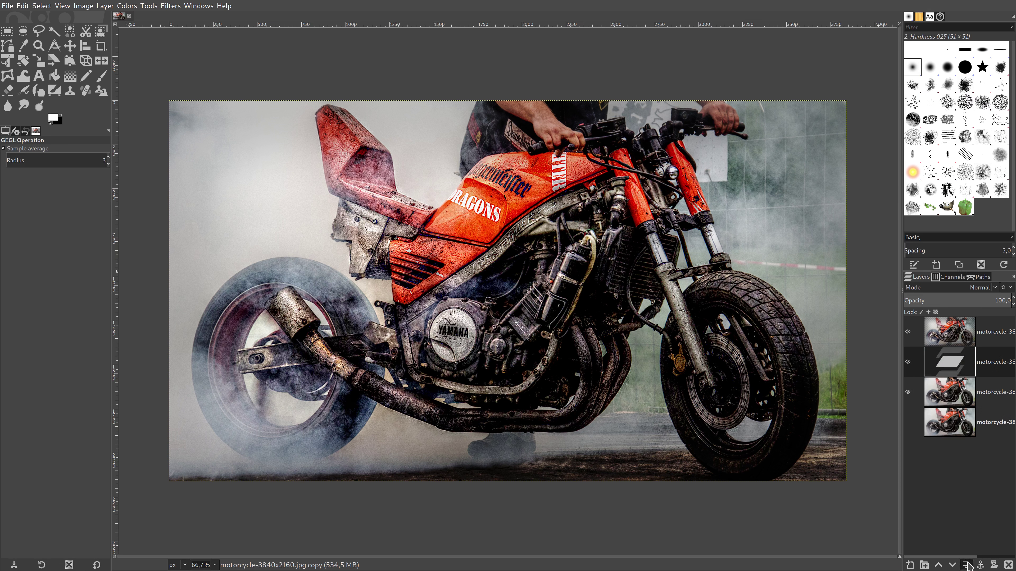
click(907, 392)
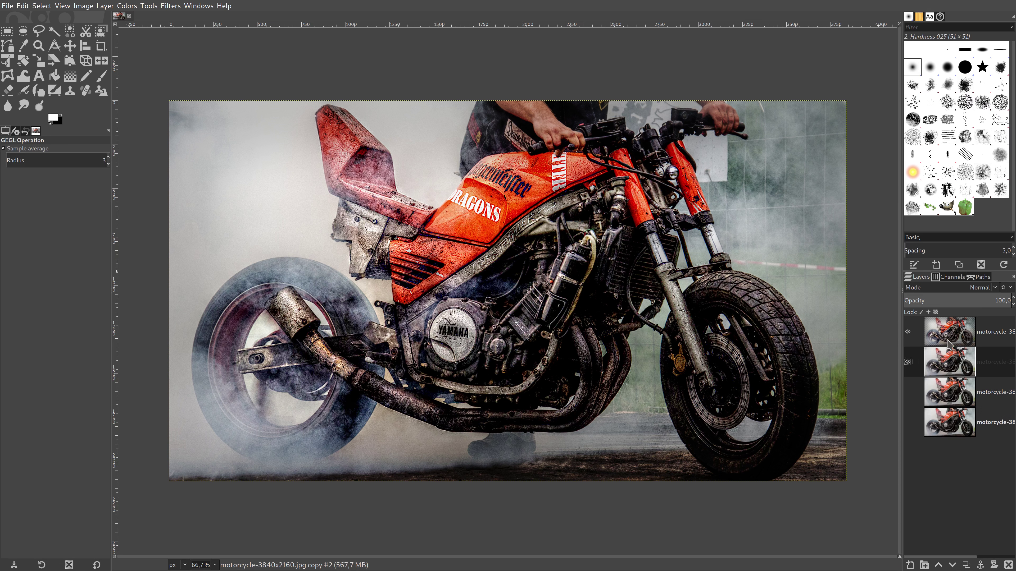
right_click(947, 332)
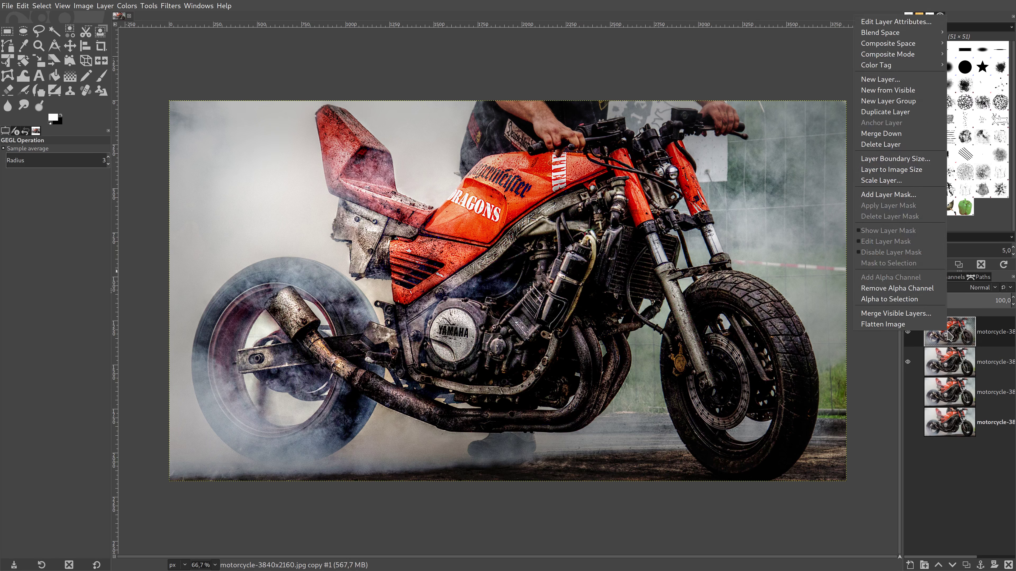
click(899, 134)
Step: Toggle layer visibility to compare the original photo against the finished gritty result
click(907, 392)
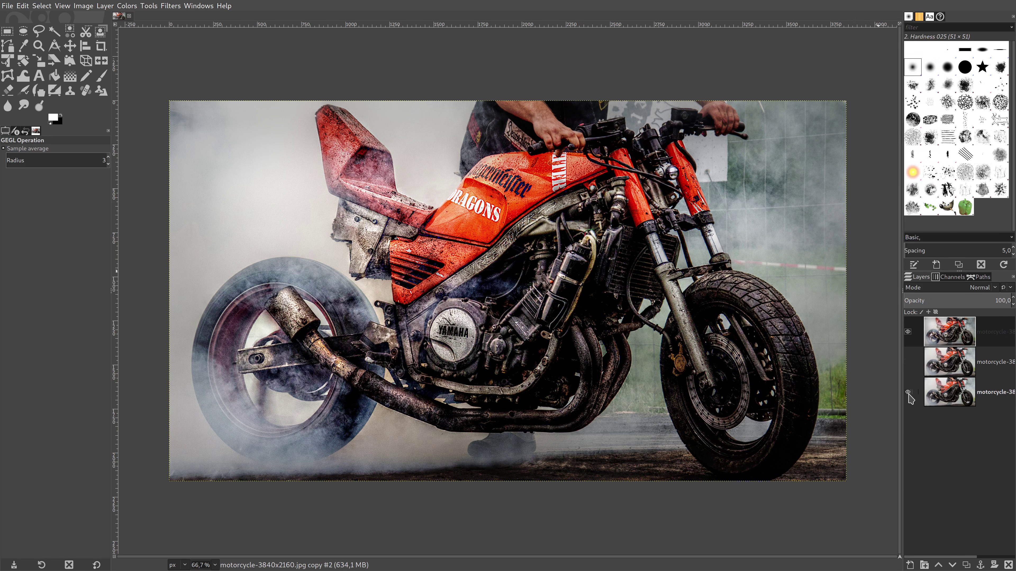
click(907, 331)
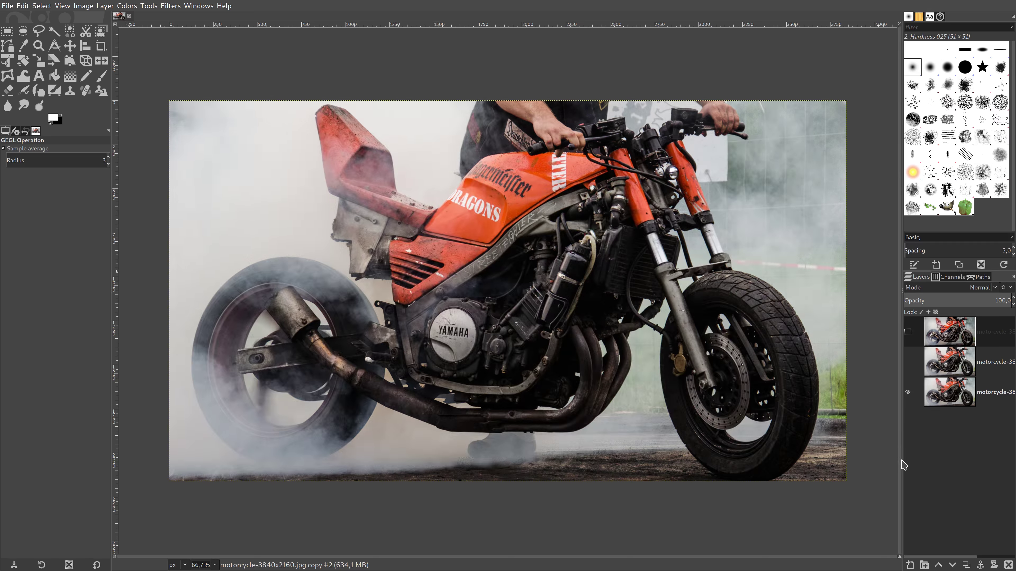
click(907, 361)
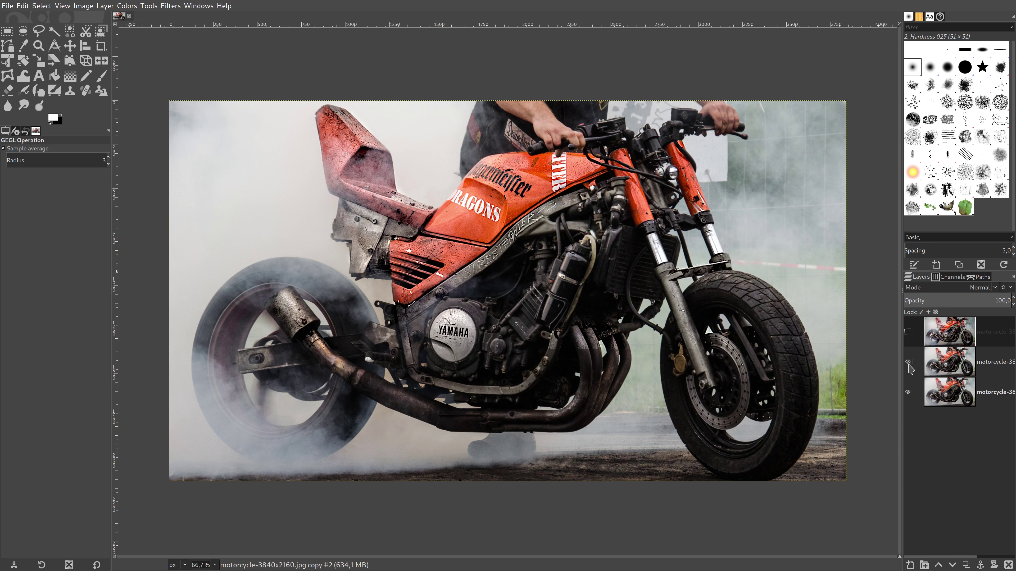
click(908, 332)
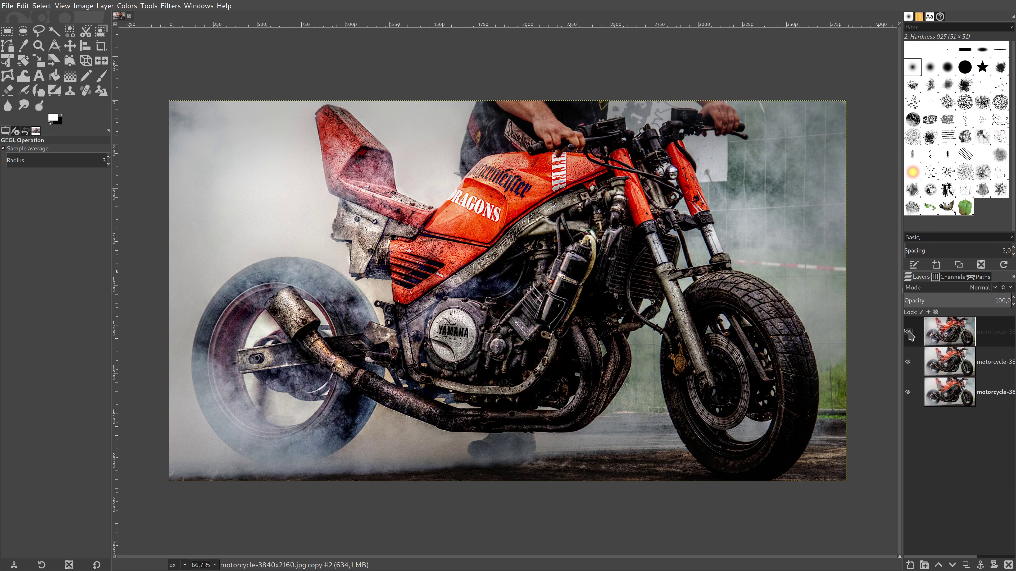